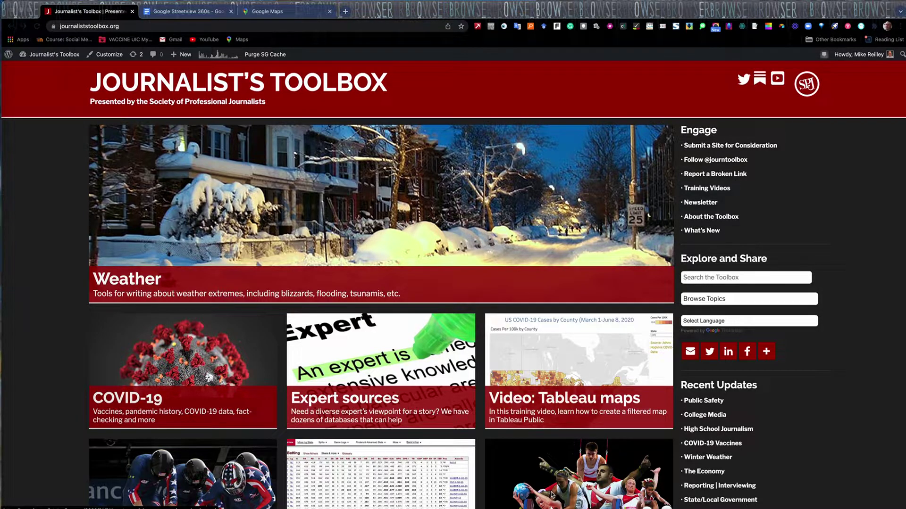
Scroll the Journalist's Toolbox homepage and open the Public records category
scroll(468, 458, "down", 5)
scroll(469, 459, "down", 12)
scroll(470, 459, "down", 13)
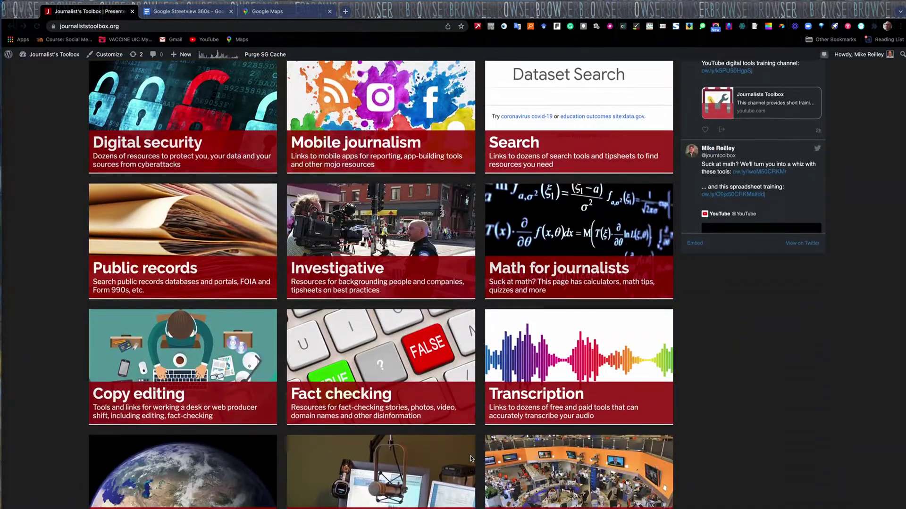
scroll(147, 413, "up", 5)
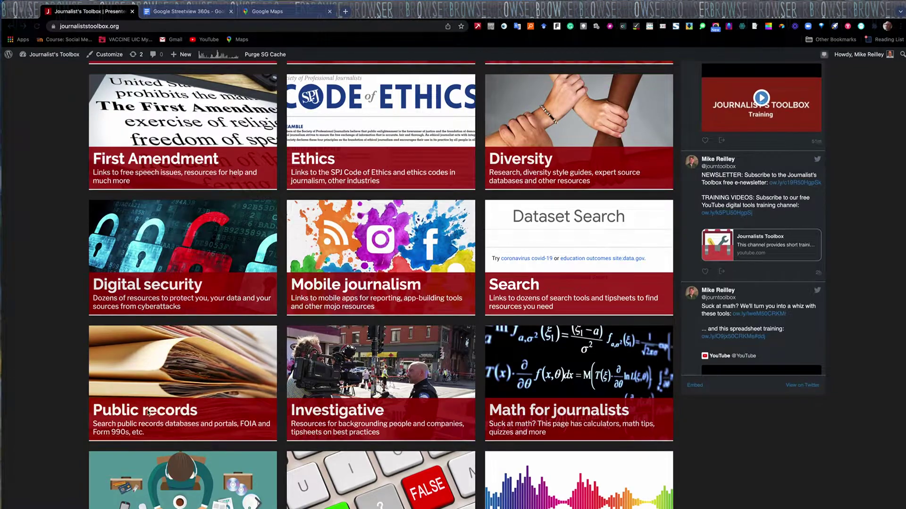
left_click(147, 412)
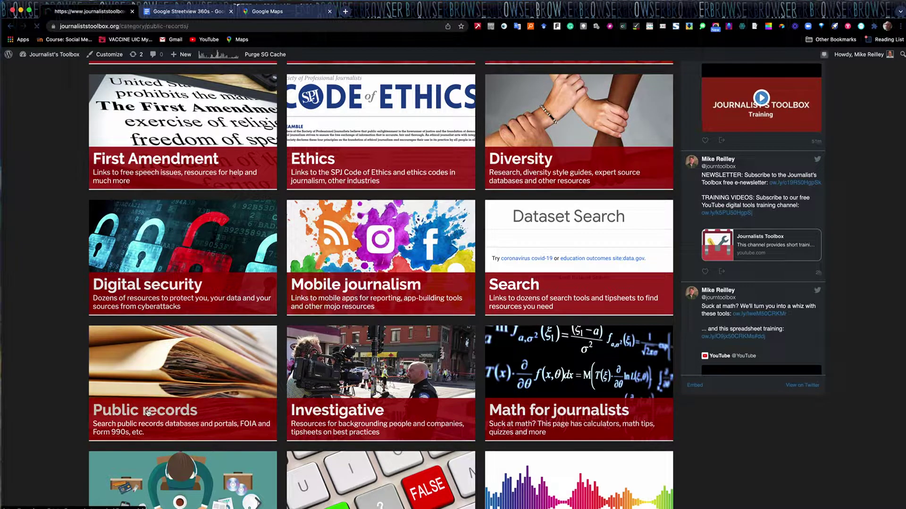
Open the Public Records databases post and scroll through its Recent Updates list
scroll(462, 409, "down", 10)
scroll(462, 408, "down", 3)
scroll(463, 409, "up", 12)
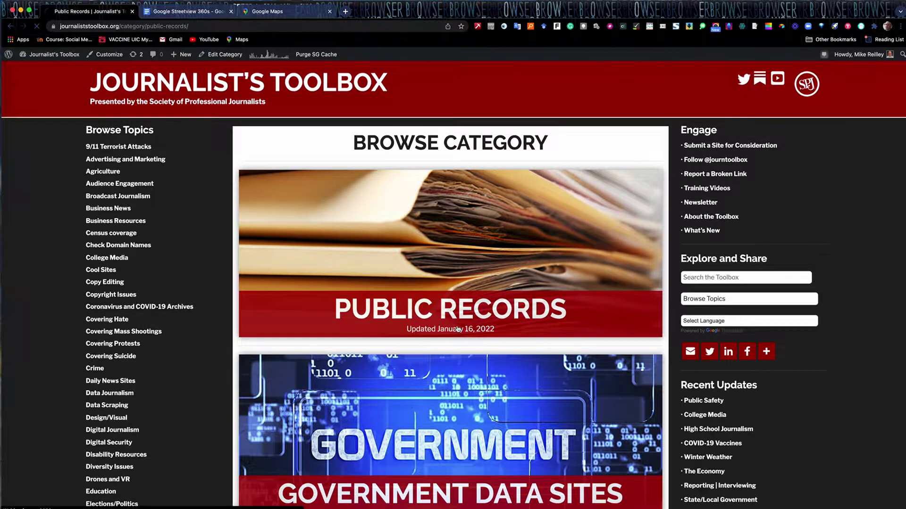
left_click(457, 329)
scroll(323, 223, "down", 4)
scroll(323, 223, "down", 9)
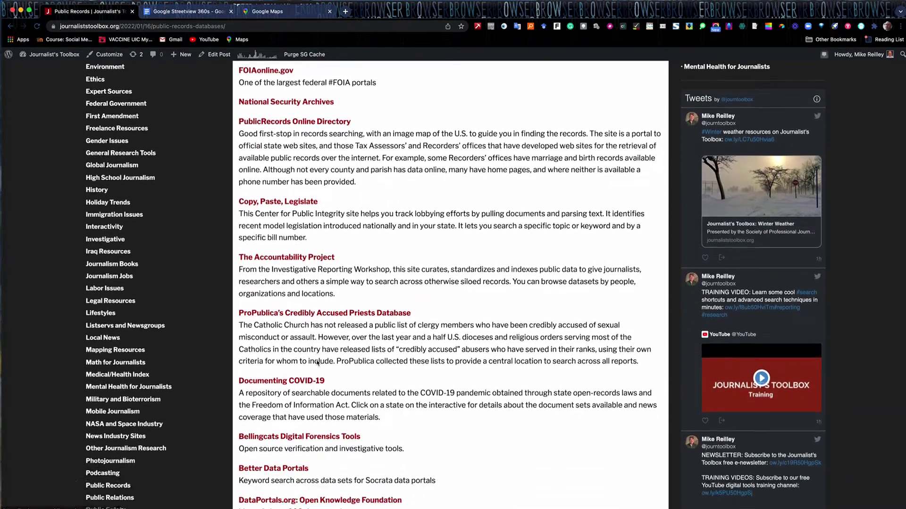
scroll(317, 362, "down", 14)
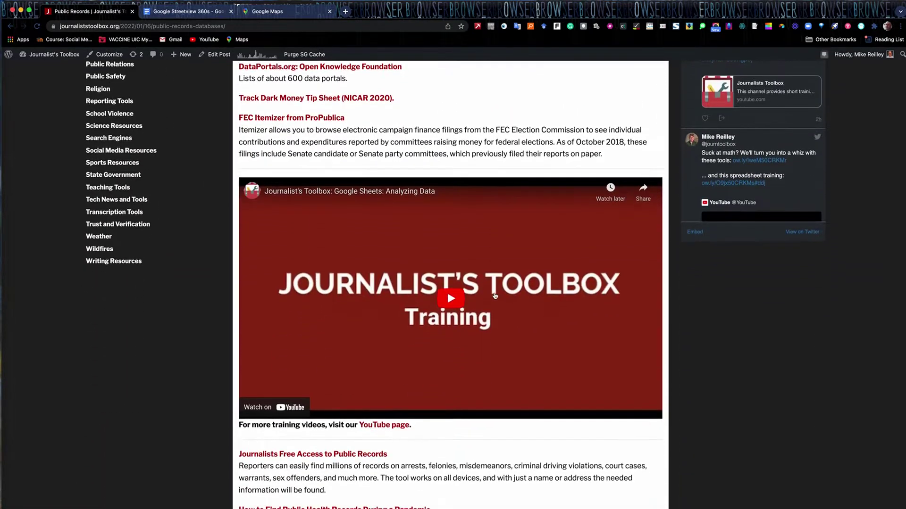
scroll(451, 302, "up", 15)
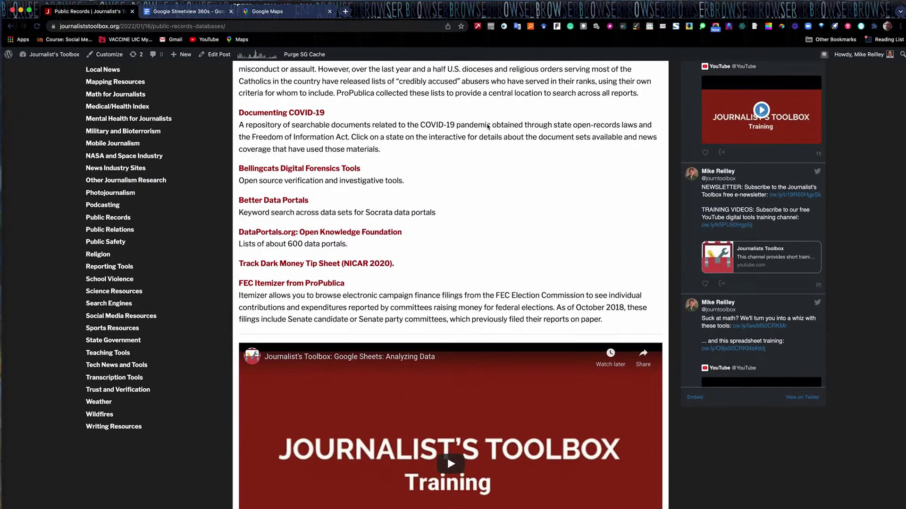
scroll(488, 128, "up", 8)
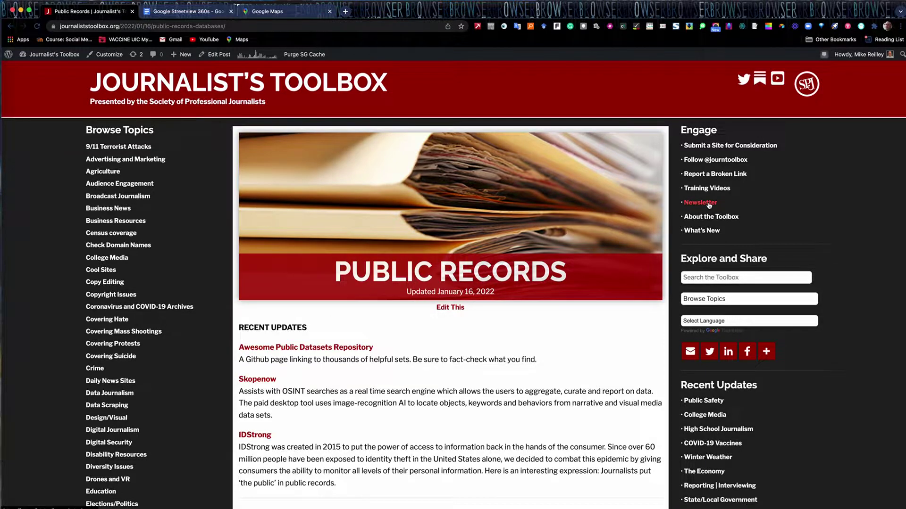
left_click(714, 189)
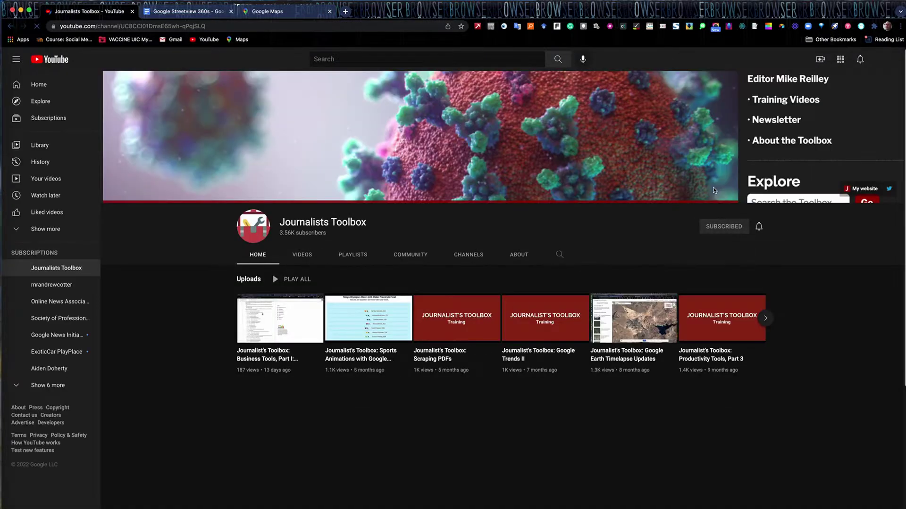
left_click(302, 255)
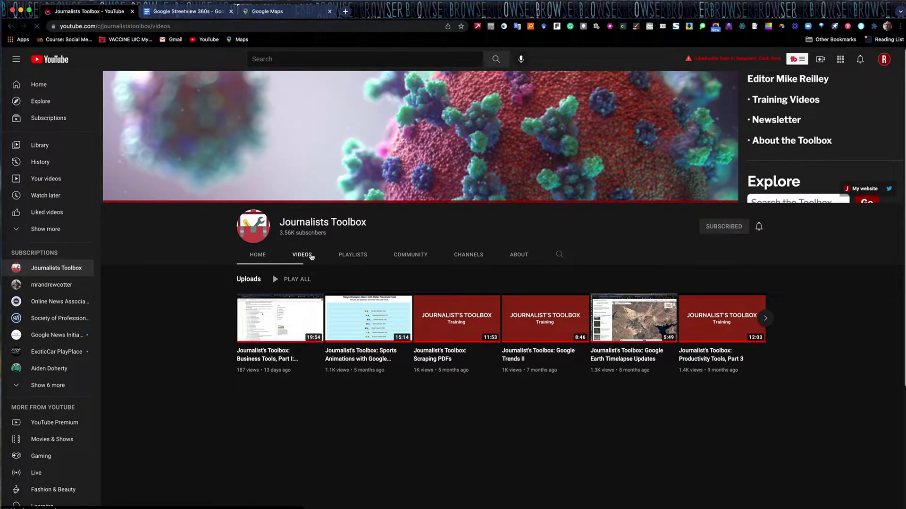
scroll(416, 369, "down", 5)
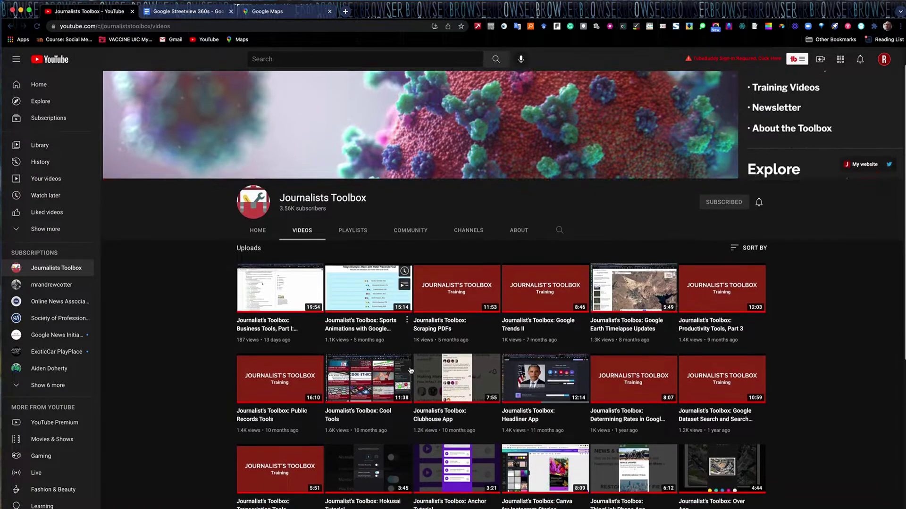
scroll(415, 370, "down", 3)
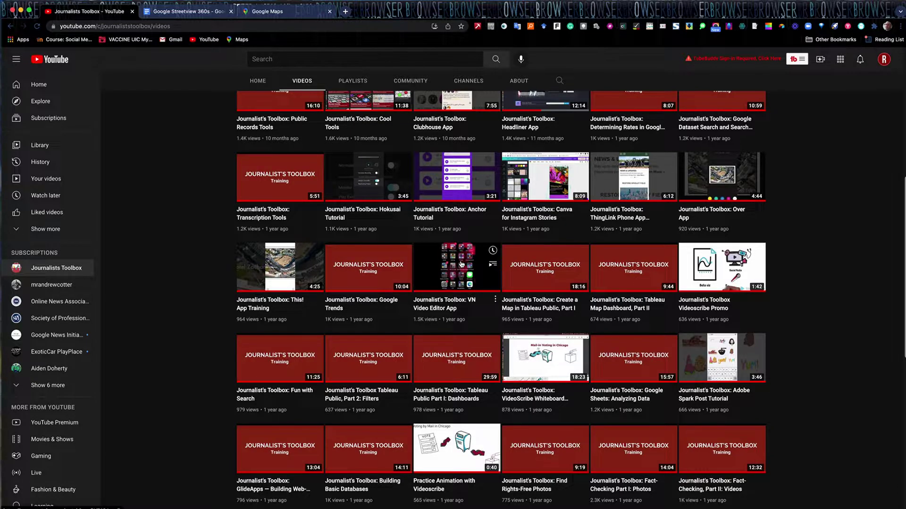
scroll(461, 264, "up", 4)
scroll(462, 266, "up", 3)
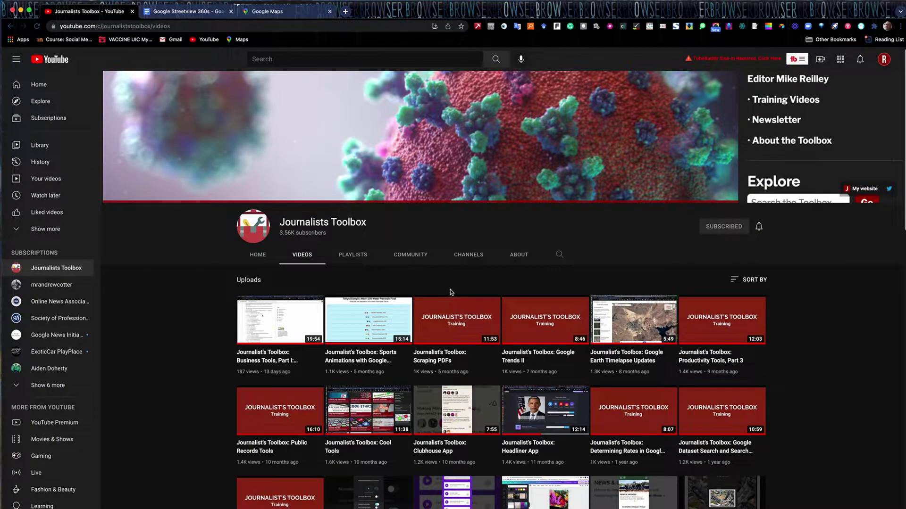
left_click(12, 27)
left_click(11, 27)
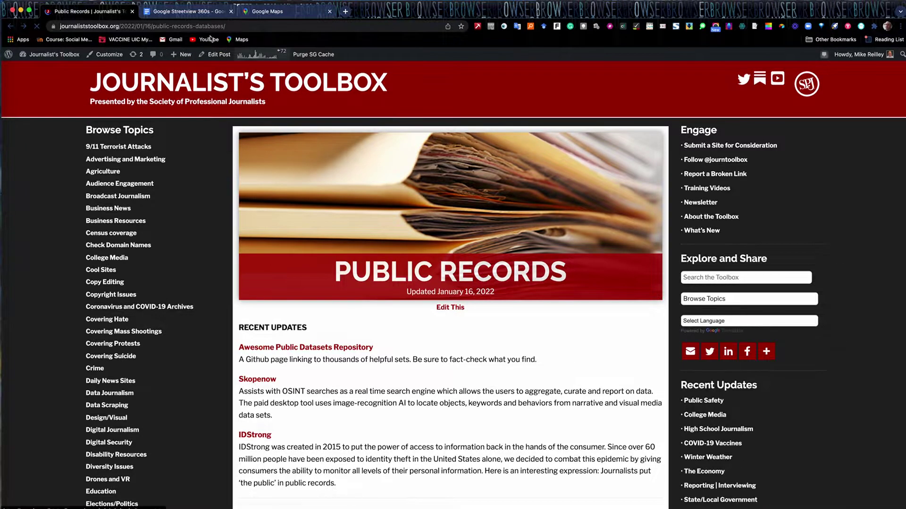
Open Mapping and Geocoding from the homepage's Recent Updates and scroll its tools list
scroll(816, 398, "down", 2)
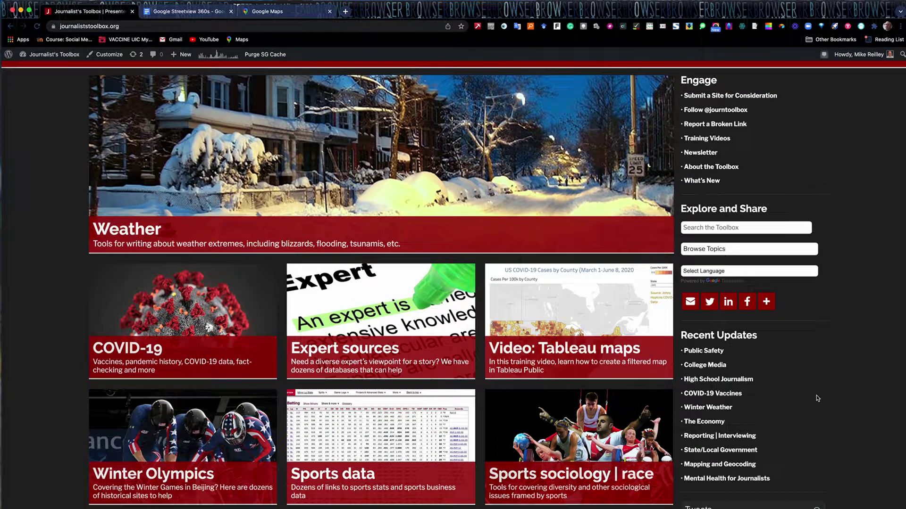
scroll(816, 395, "down", 1)
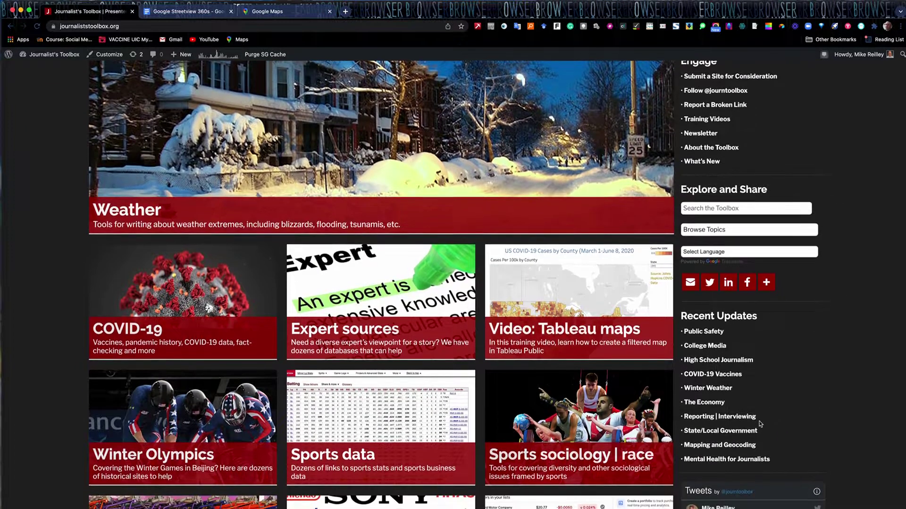
left_click(720, 446)
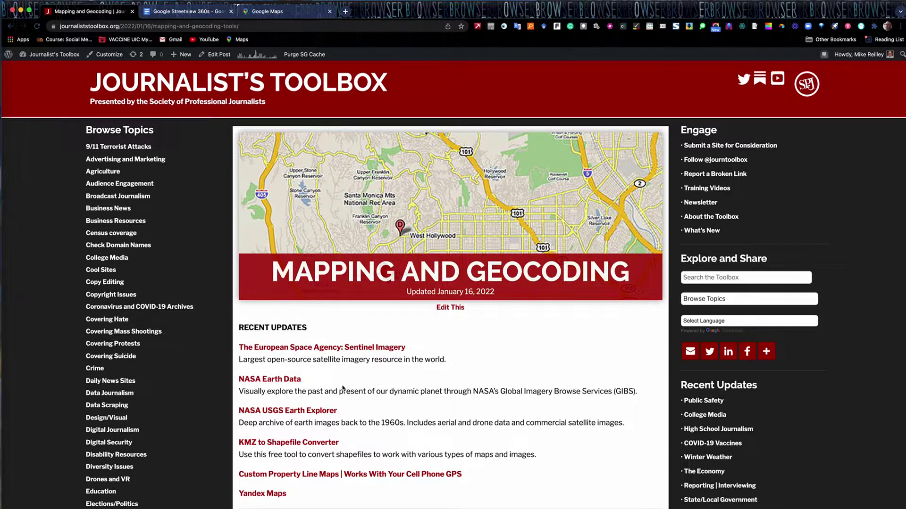
scroll(348, 374, "down", 5)
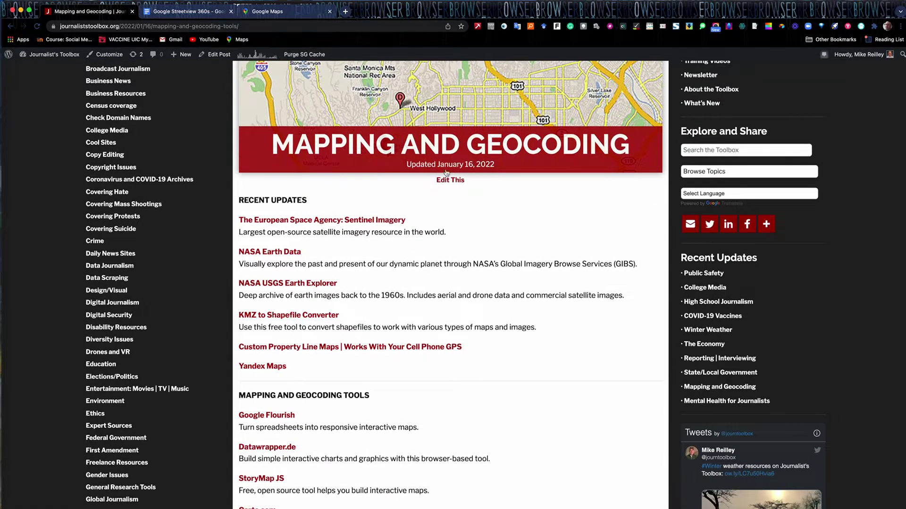
scroll(337, 398, "down", 7)
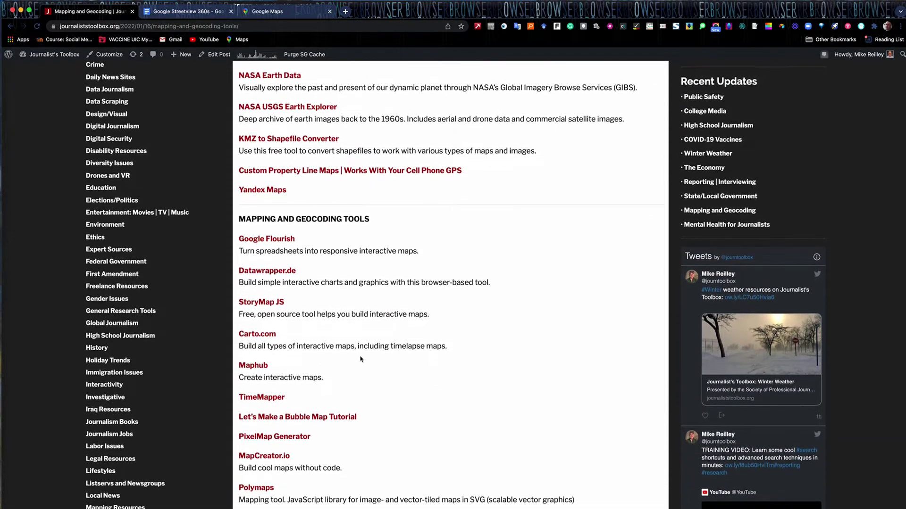
scroll(394, 341, "up", 12)
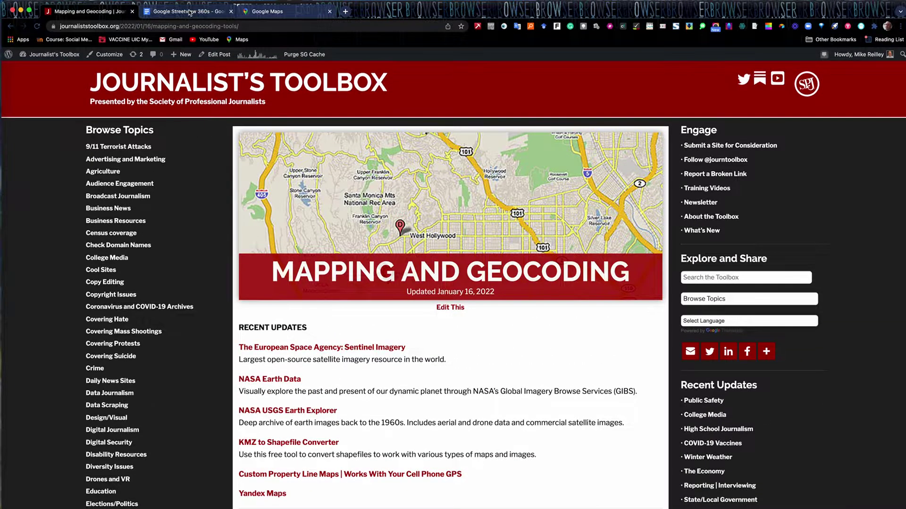
Review the Google Streetview 360s notes, then return to Google Maps showing Chicago's Lake View
left_click(189, 11)
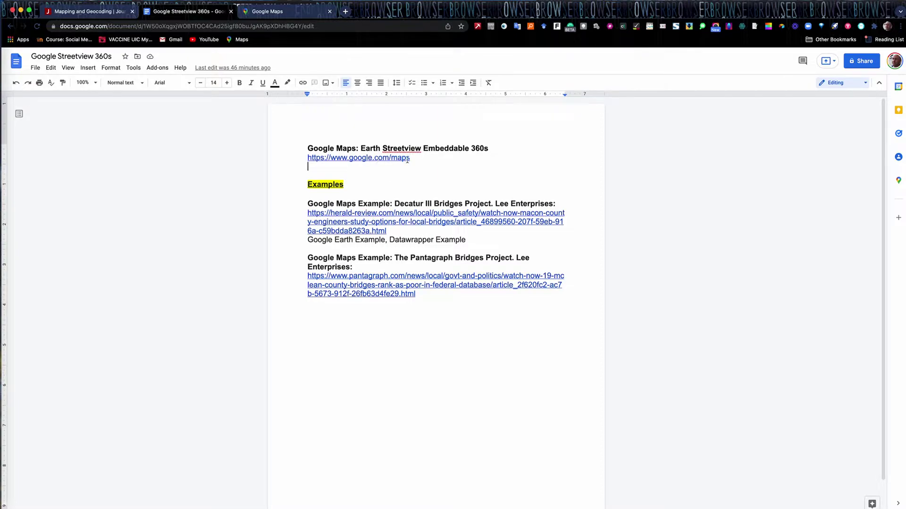
left_click(259, 13)
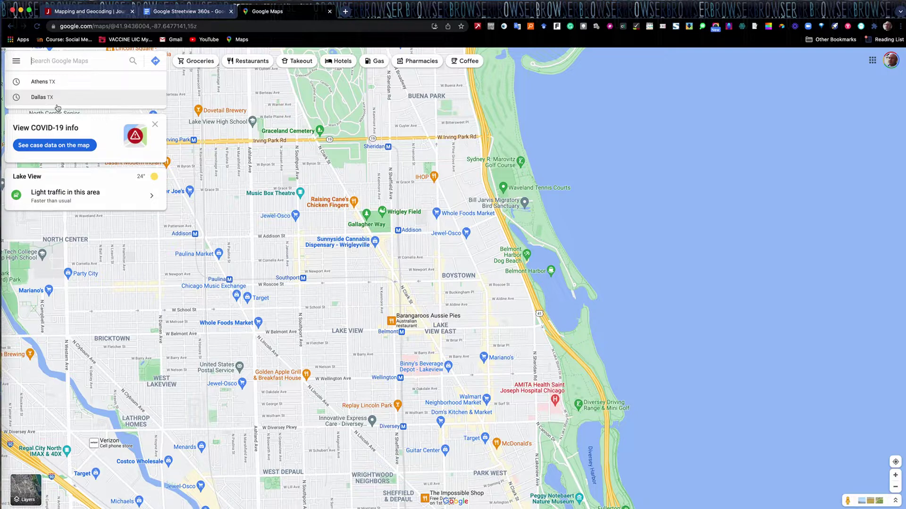
Search 1060 West Addison Street and open Nov 2021 Street View at 3600 N Clark St
type("101")
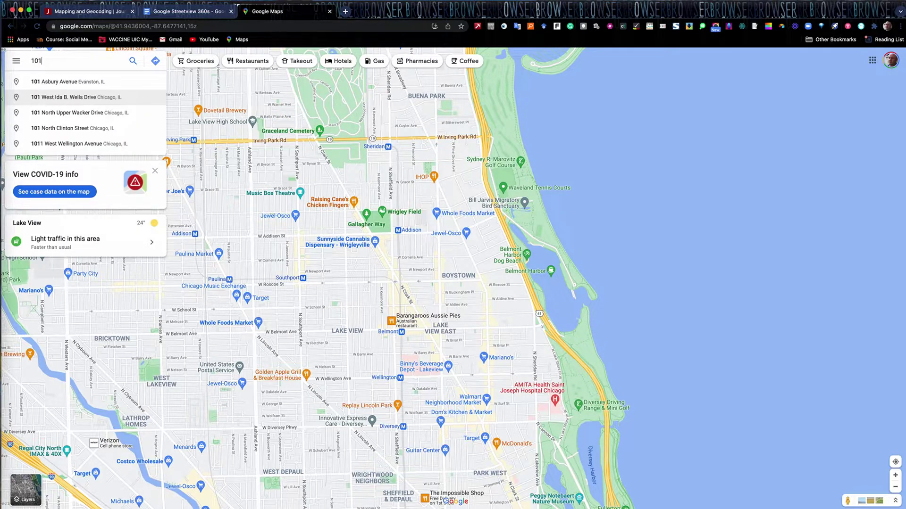
key("BackSpace")
type("60")
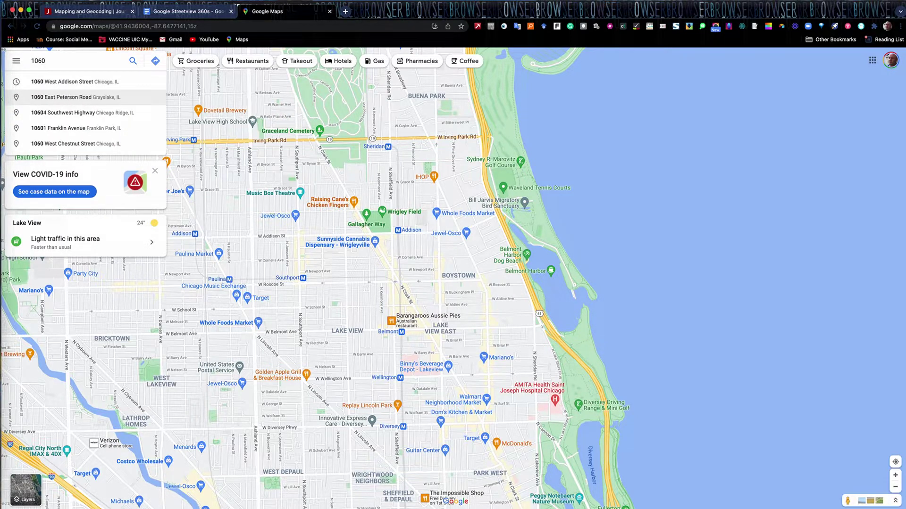
left_click(66, 83)
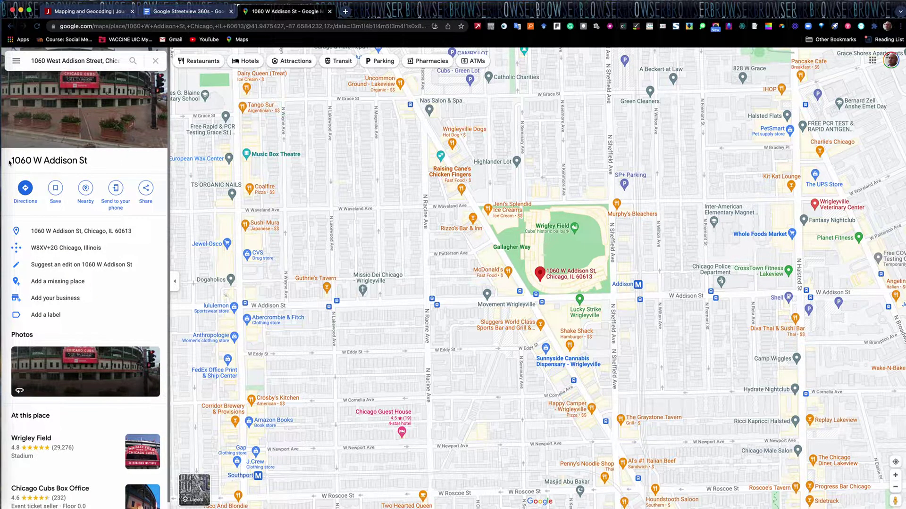
left_click(93, 112)
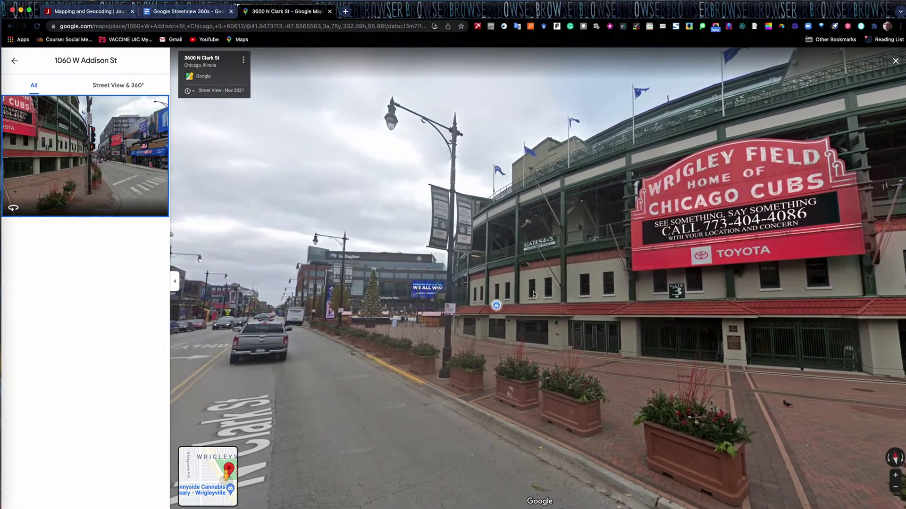
Turn toward Wrigley Field's marquee and step forward to frame it up close
left_click_drag(533, 293, 442, 281)
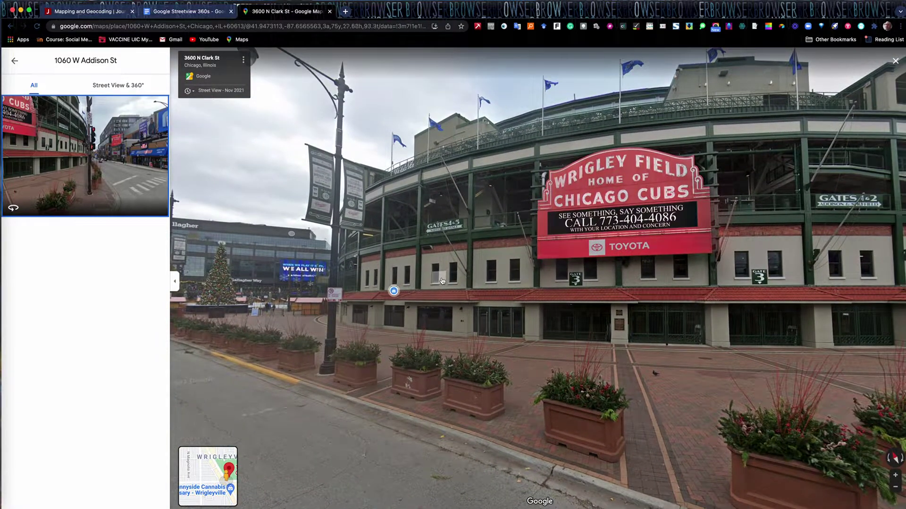
left_click(646, 291)
left_click_drag(479, 224, 314, 267)
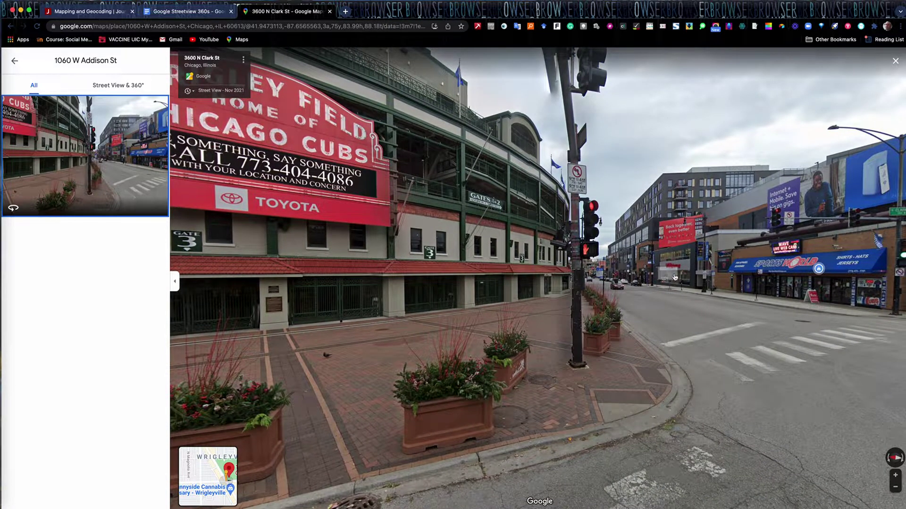
Look along N Clark St past the cement truck, then face north with Wrigley's facade on the right
left_click_drag(712, 277, 500, 273)
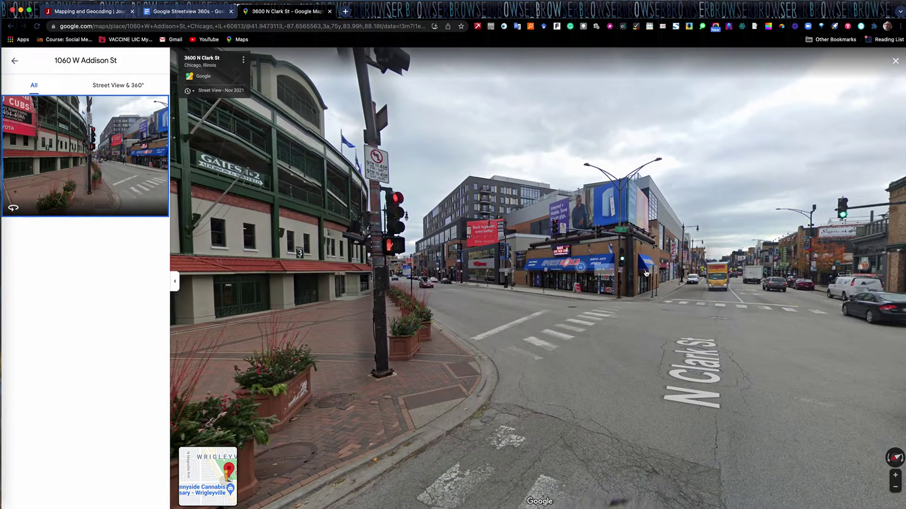
left_click_drag(729, 276, 401, 279)
left_click_drag(726, 292, 396, 297)
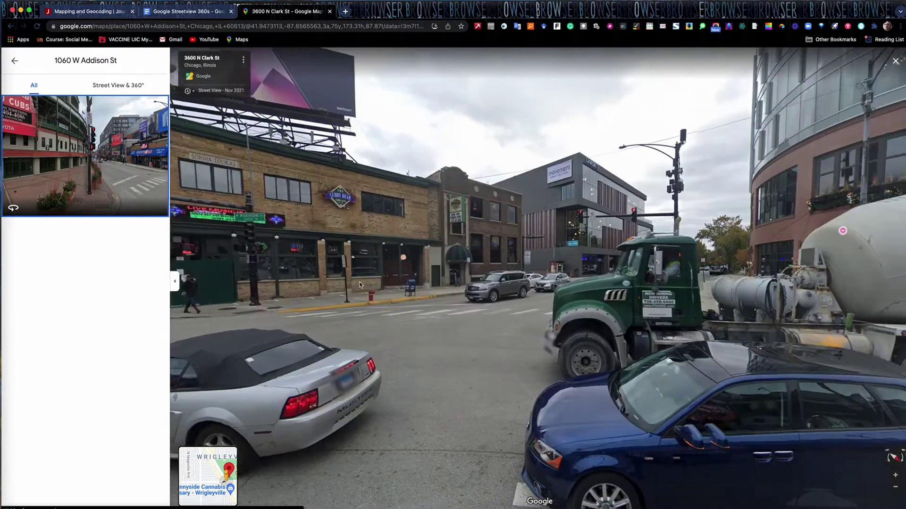
left_click_drag(723, 302, 318, 307)
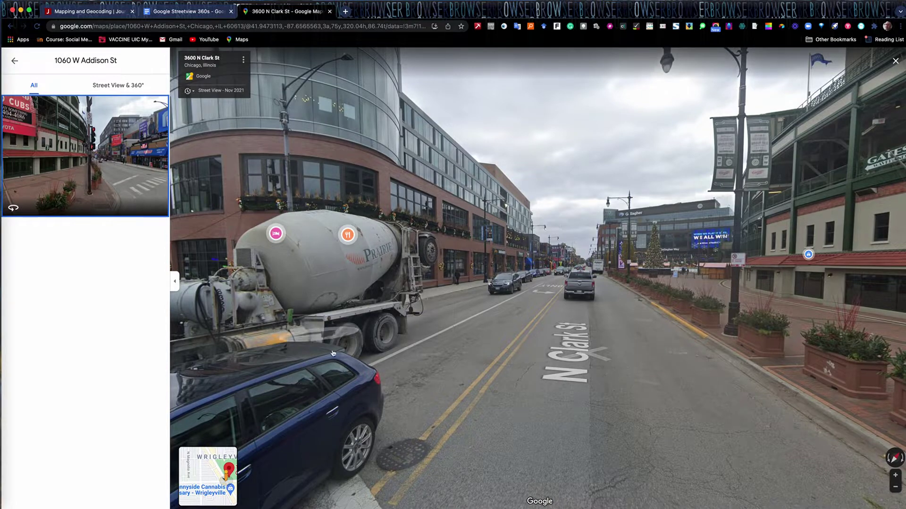
left_click_drag(728, 279, 697, 325)
scroll(637, 283, "up", 2)
left_click_drag(401, 294, 222, 316)
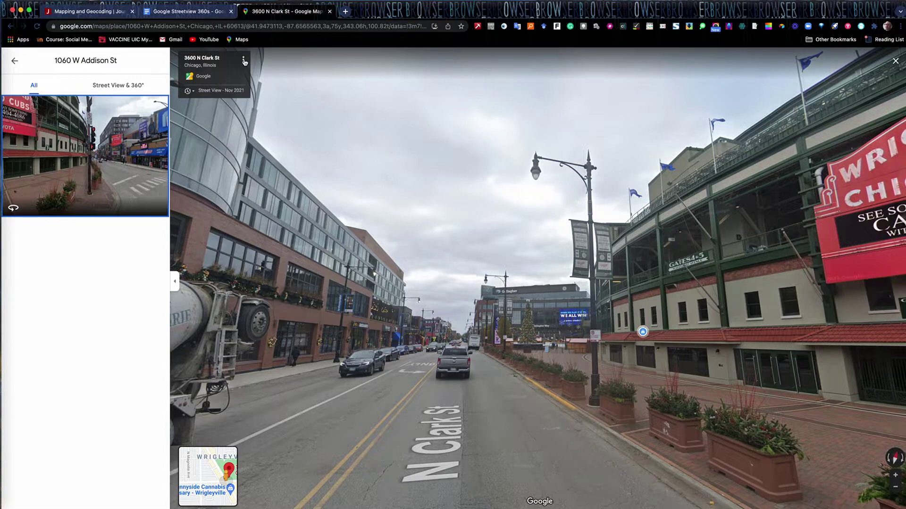
left_click(238, 26)
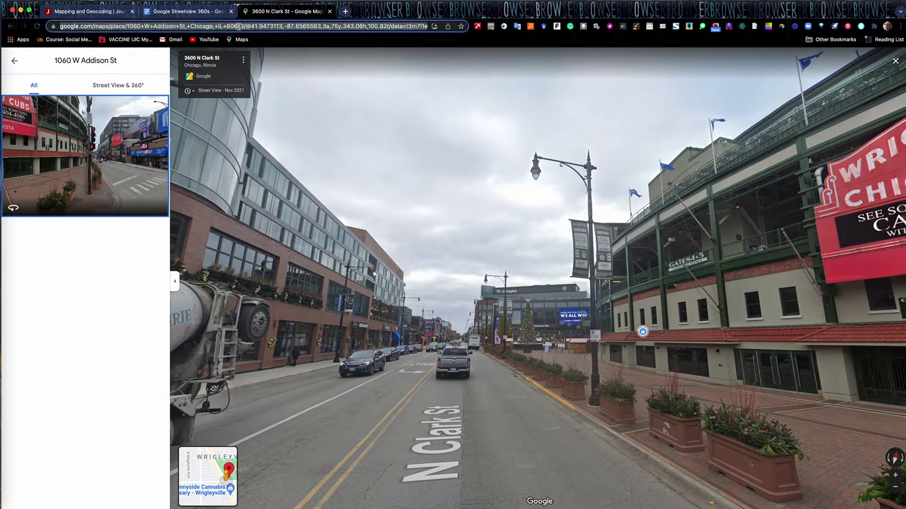
left_click(244, 62)
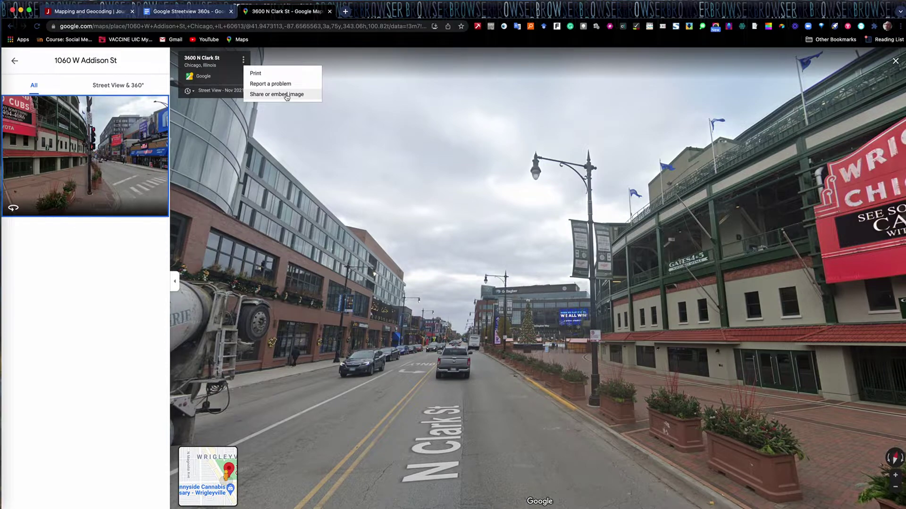
left_click(286, 95)
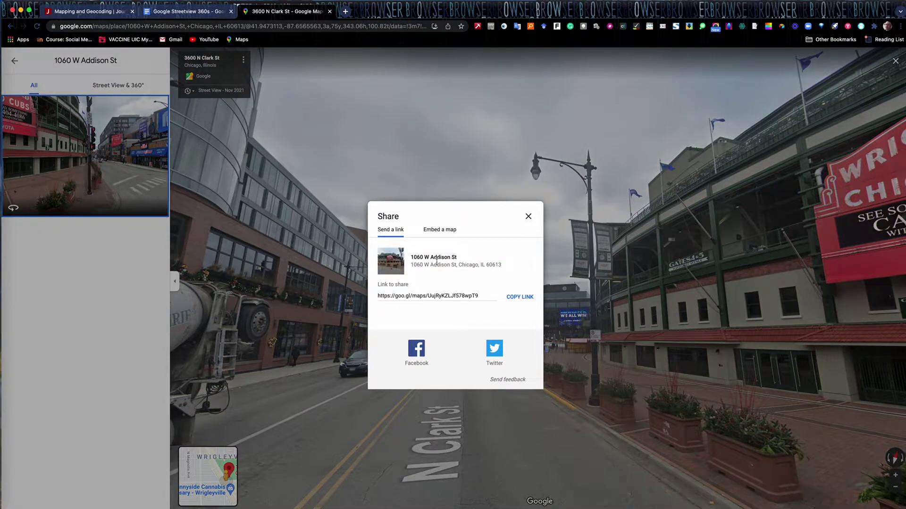
left_click(435, 233)
left_click(474, 326)
left_click_drag(477, 319, 356, 226)
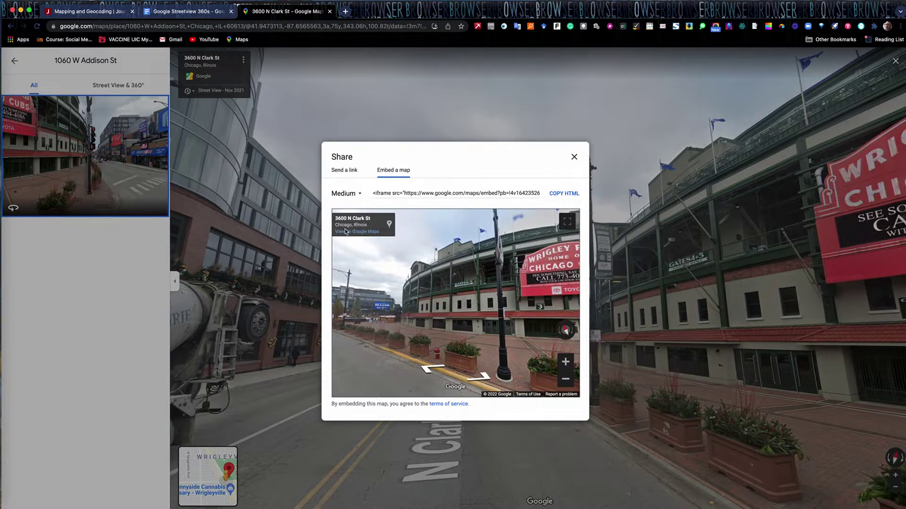
left_click(478, 293)
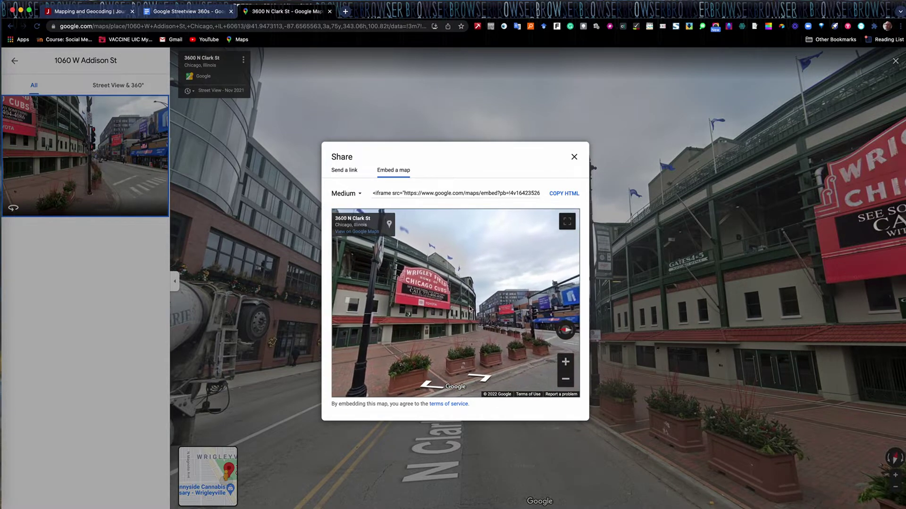
left_click_drag(521, 337, 337, 334)
left_click(521, 319)
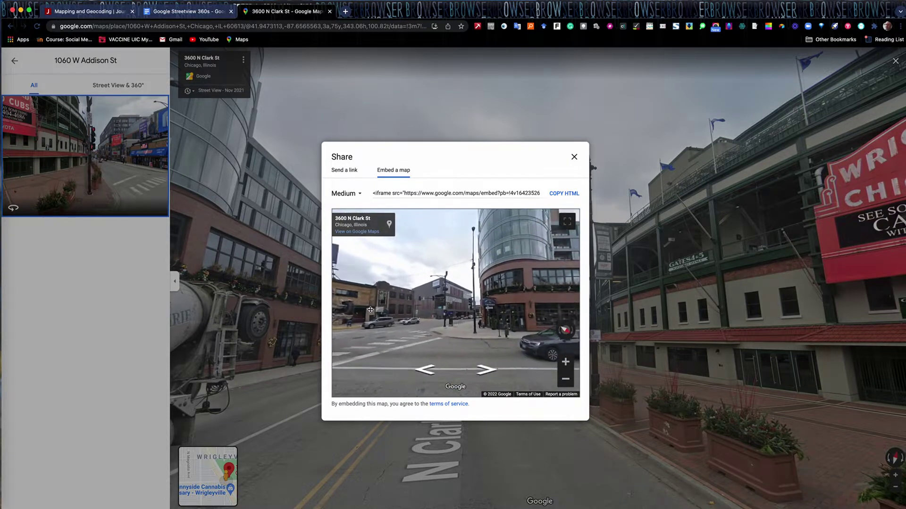
left_click(574, 158)
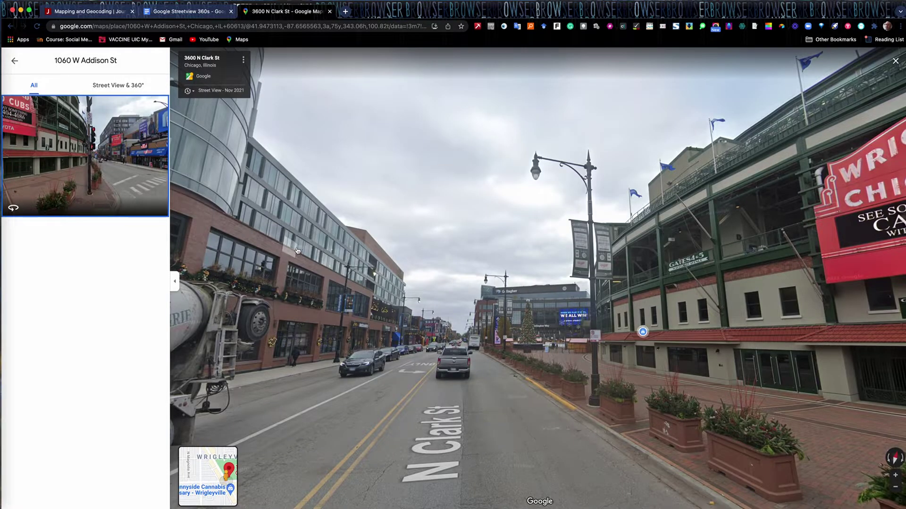
left_click(631, 269)
Rotate around the Clark and Addison corner to centre Wrigley Field's marquee
left_click_drag(358, 292, 496, 297)
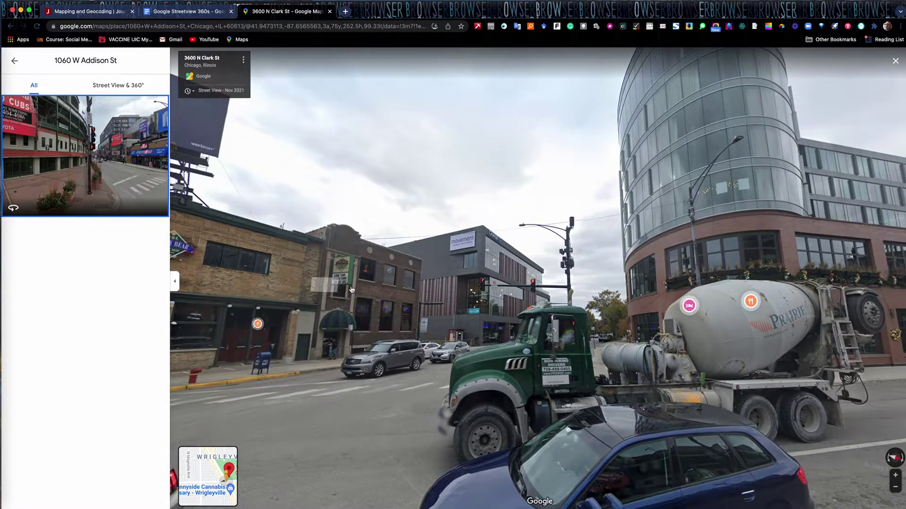
left_click_drag(268, 264, 370, 265)
key("Left")
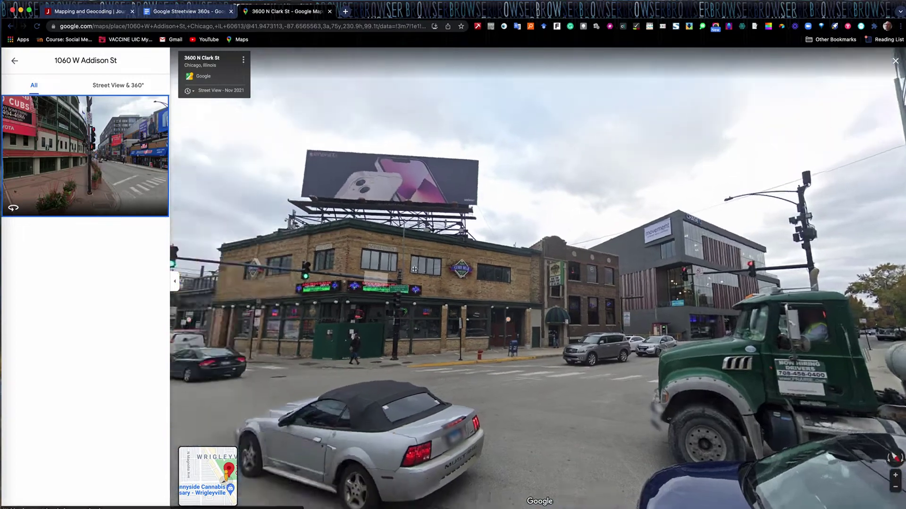
key("Left")
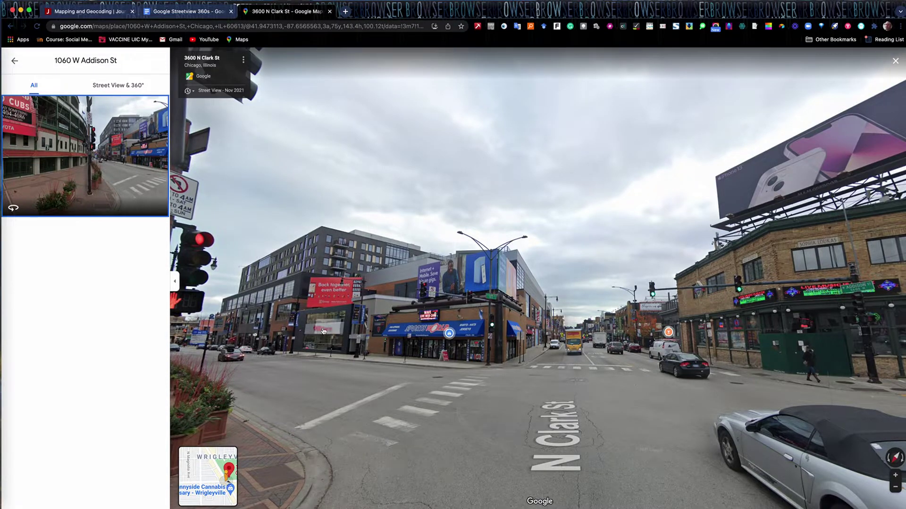
key("Left")
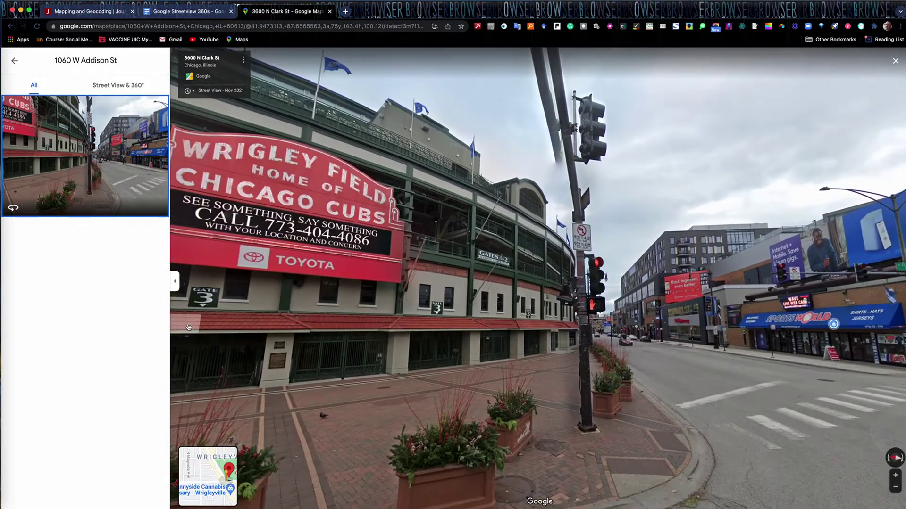
left_click_drag(189, 327, 405, 318)
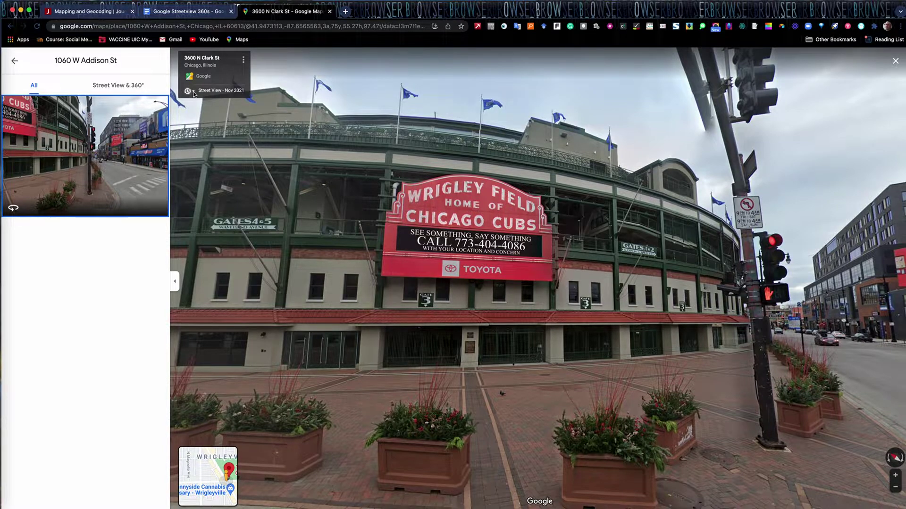
left_click_drag(273, 184, 423, 198)
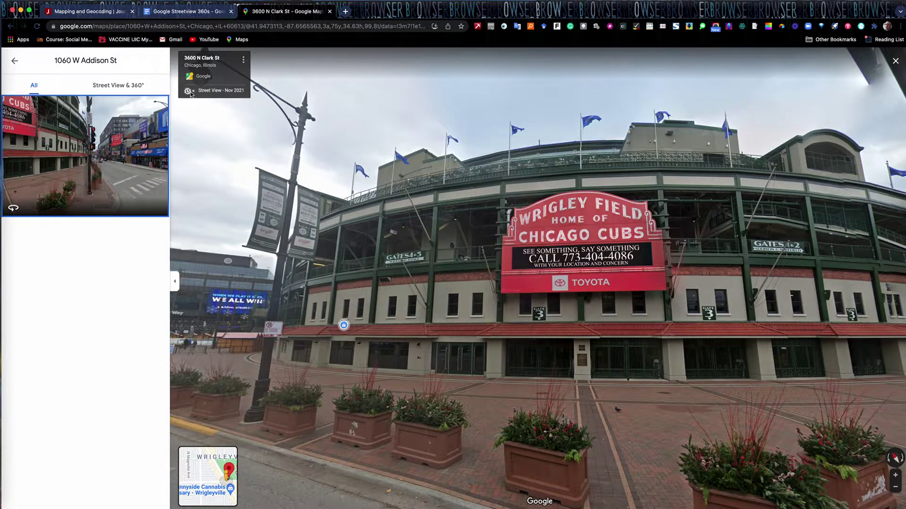
Preview Nov 2021, Nov 2018 and Jul 2018 in the imagery timeline, then switch to Nov 2018
left_click(190, 91)
left_click_drag(217, 178, 319, 188)
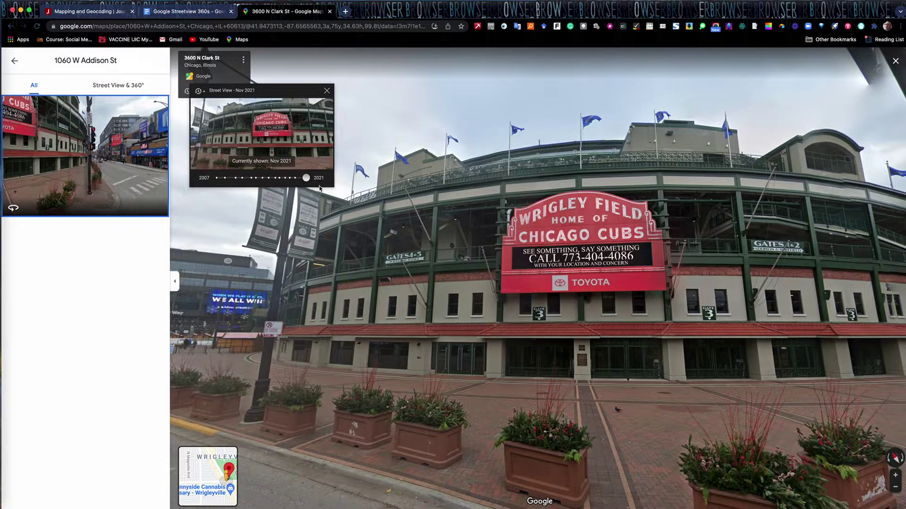
left_click(292, 178)
left_click(287, 178)
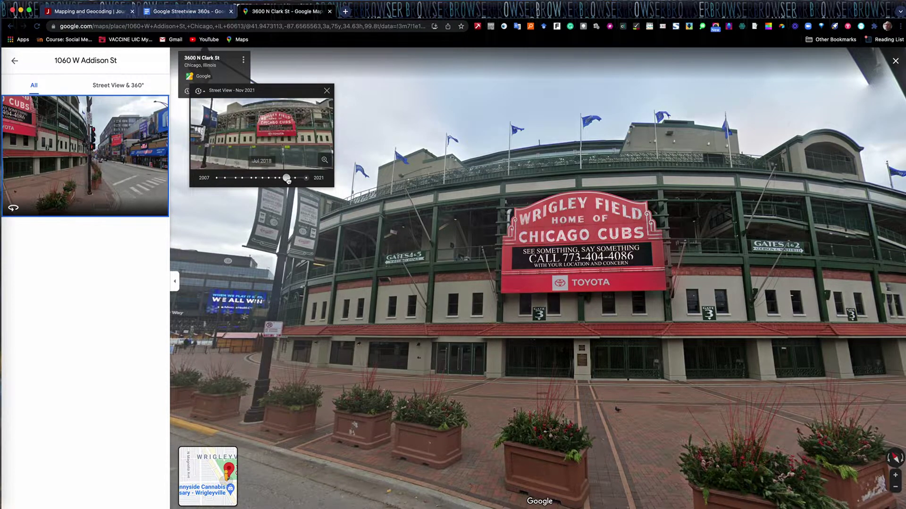
left_click(287, 178)
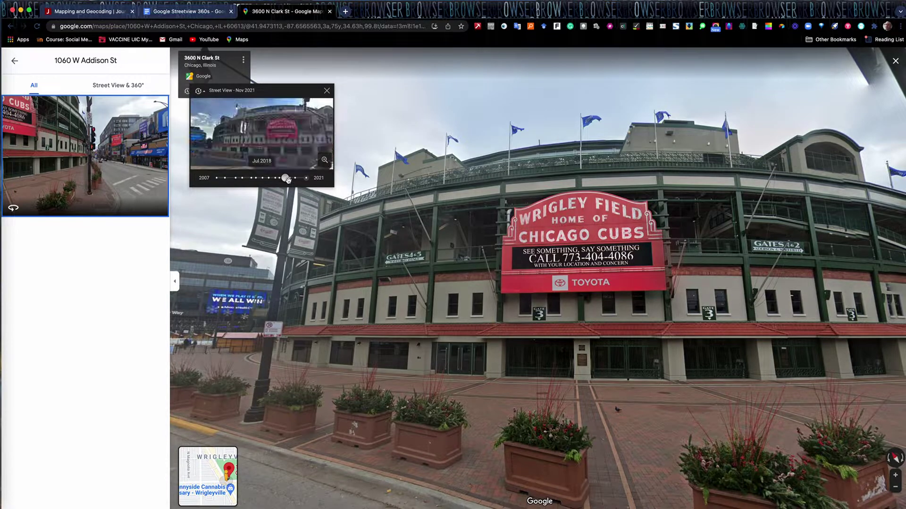
left_click(290, 179)
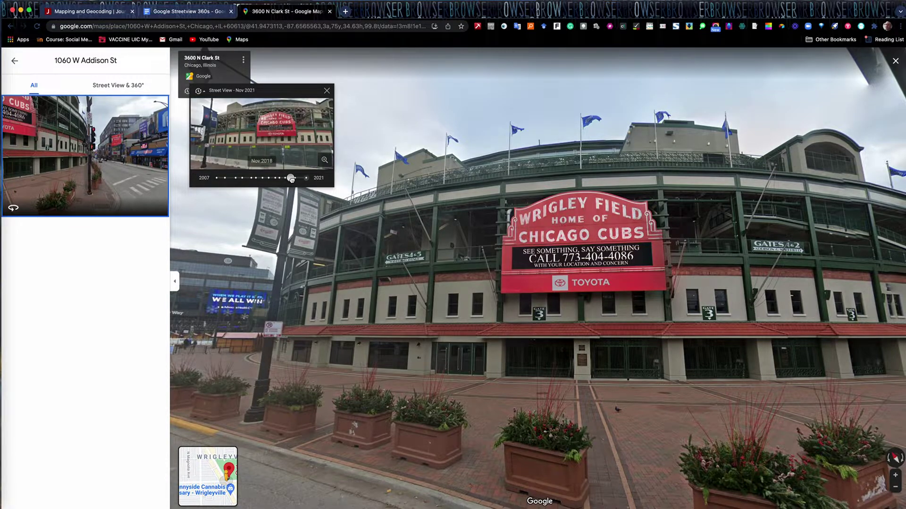
left_click(282, 124)
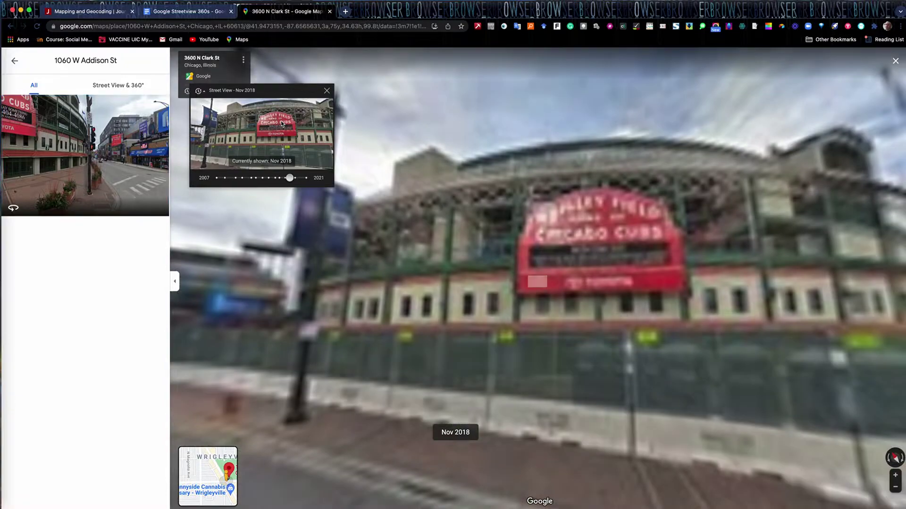
Look around the Nov 2018 scene and down N Clark St, previewing earlier imagery
left_click_drag(394, 296, 111, 316)
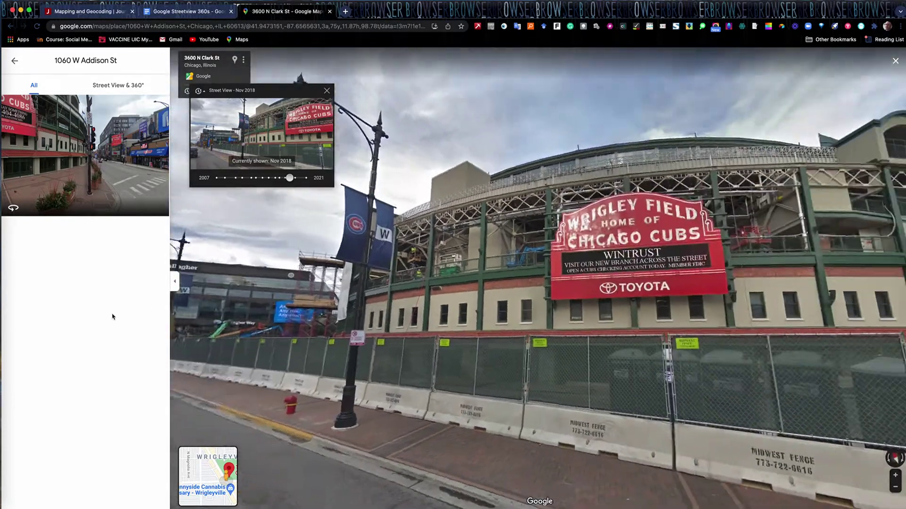
left_click_drag(596, 325, 203, 304)
left_click_drag(679, 326, 571, 326)
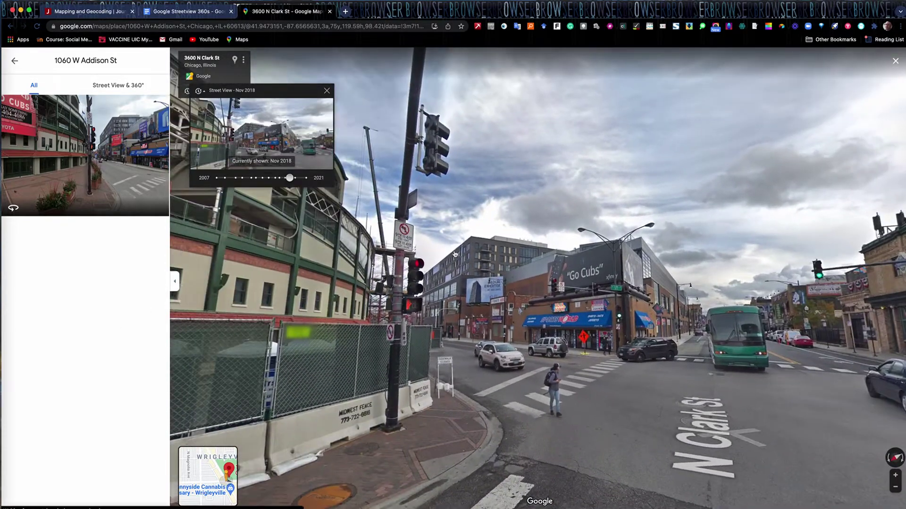
left_click_drag(290, 178, 267, 180)
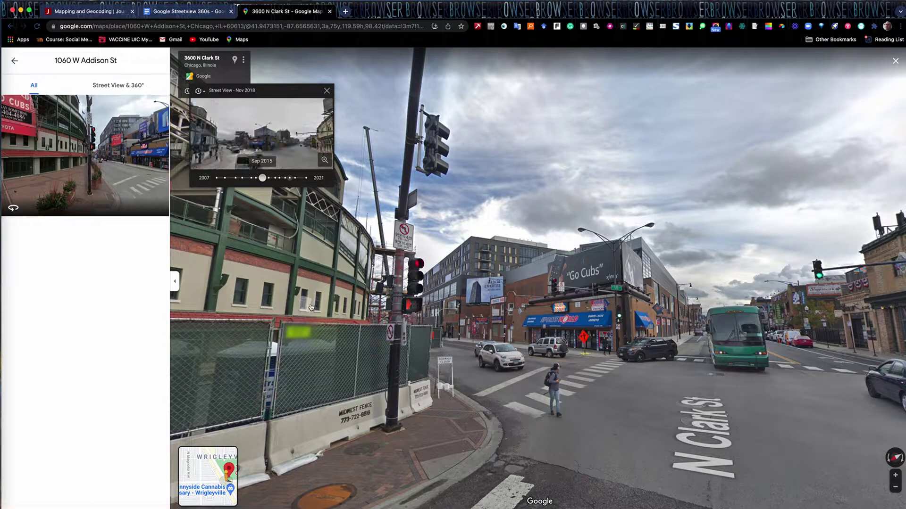
Switch Street View to Sep 2015 and look from the marquee down Clark Street past Sportsworld
left_click(260, 138)
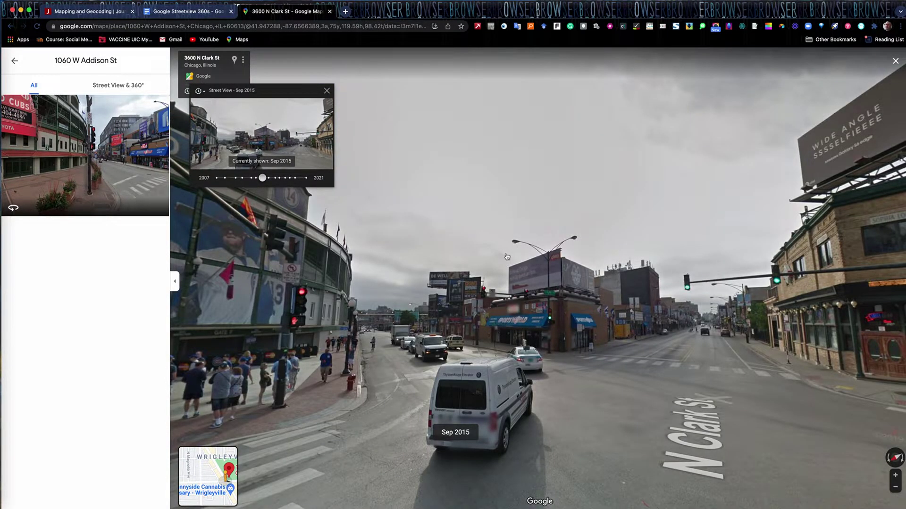
left_click_drag(397, 278, 555, 295)
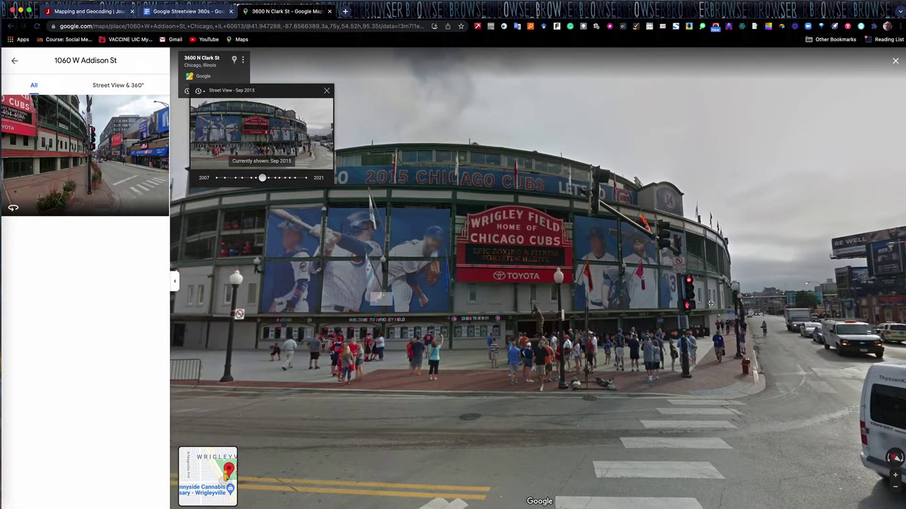
scroll(711, 304, "up", 5)
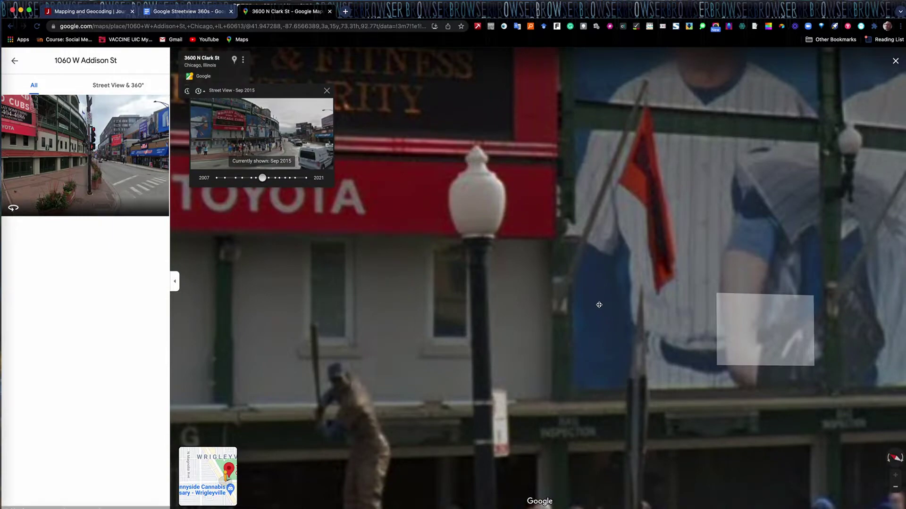
left_click_drag(594, 305, 259, 307)
left_click_drag(729, 363, 283, 330)
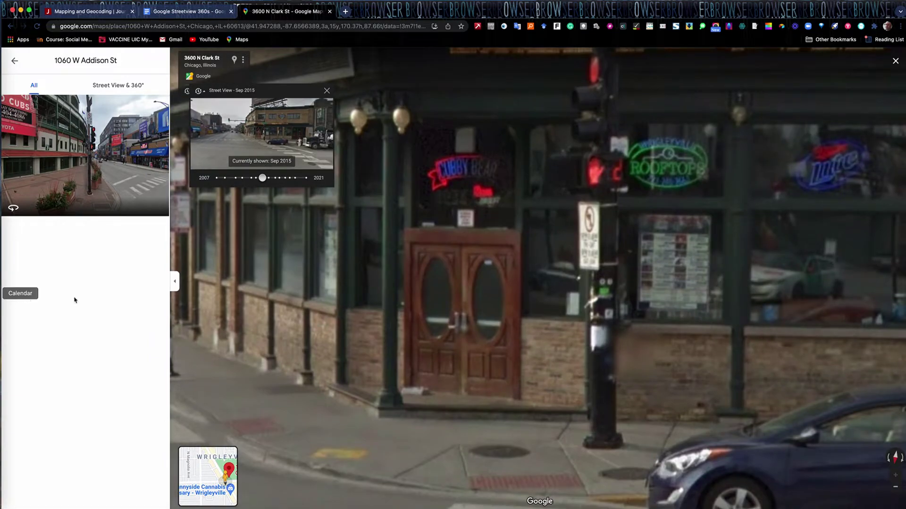
Move forward along Clark St and pan past Taco Bell and the blue container store to McDonald's
left_click(444, 293)
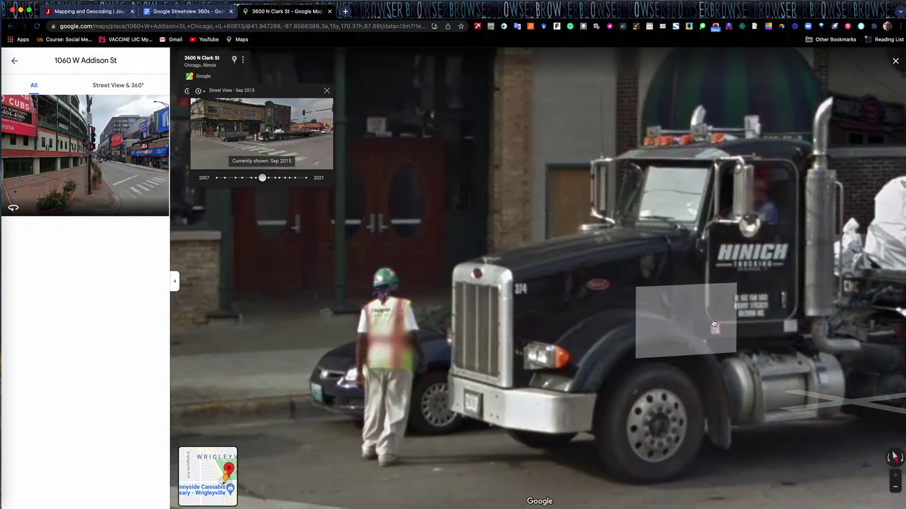
left_click_drag(714, 324, 55, 323)
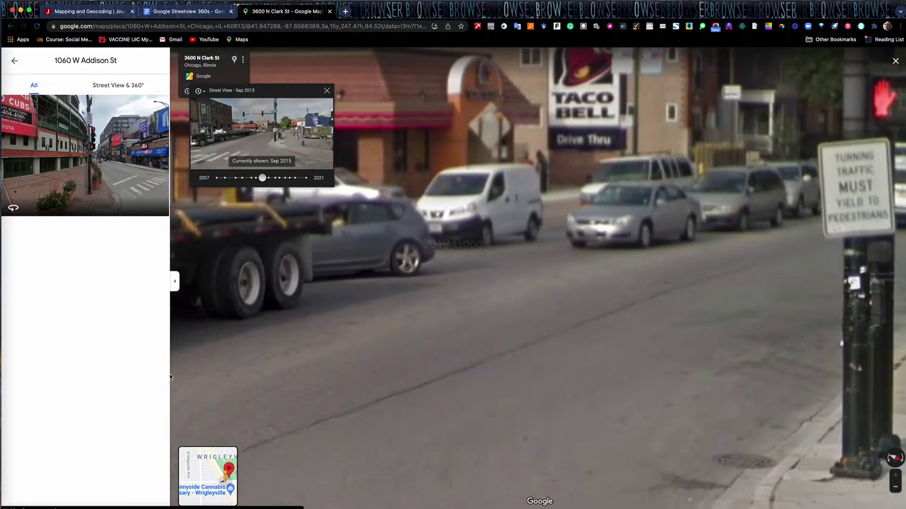
left_click_drag(613, 246, 109, 309)
left_click_drag(494, 299, 85, 310)
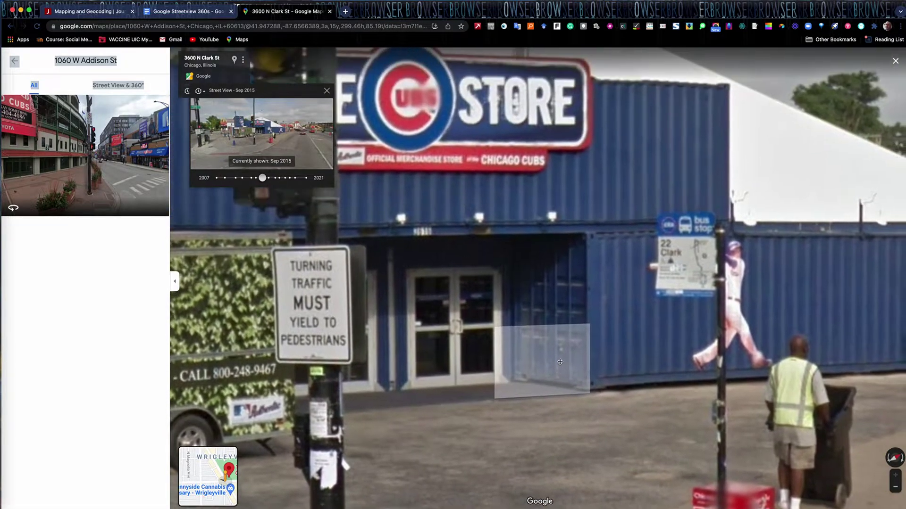
left_click_drag(594, 259, 271, 357)
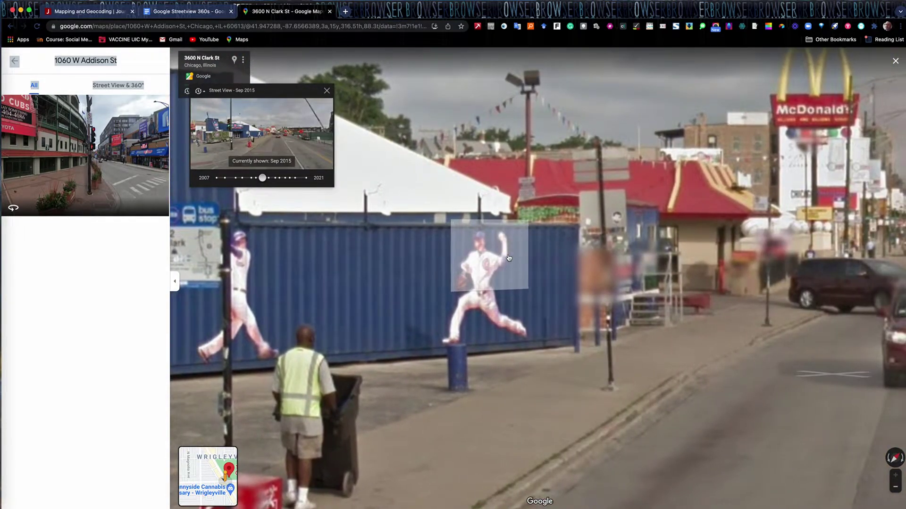
Step through May 2014 to the oldest Sep 2007 imagery and face the Wrigley Field sign
left_click(252, 178)
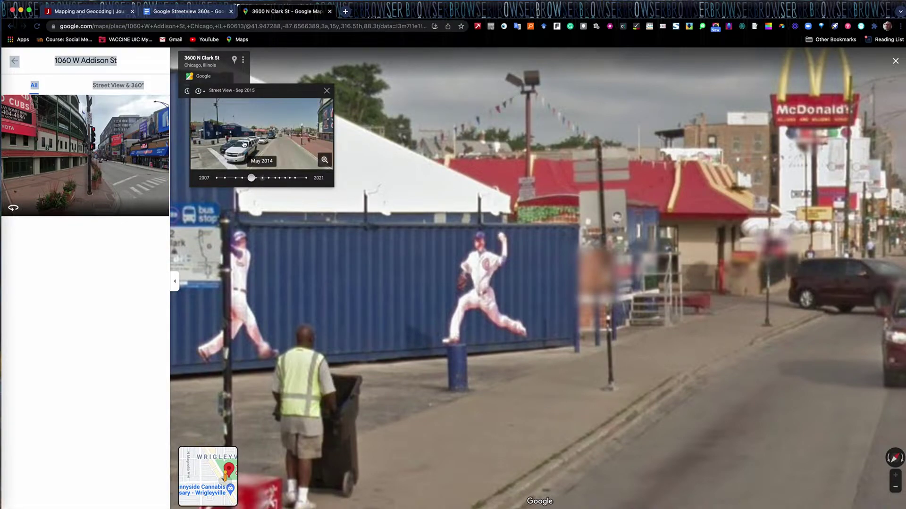
left_click(243, 144)
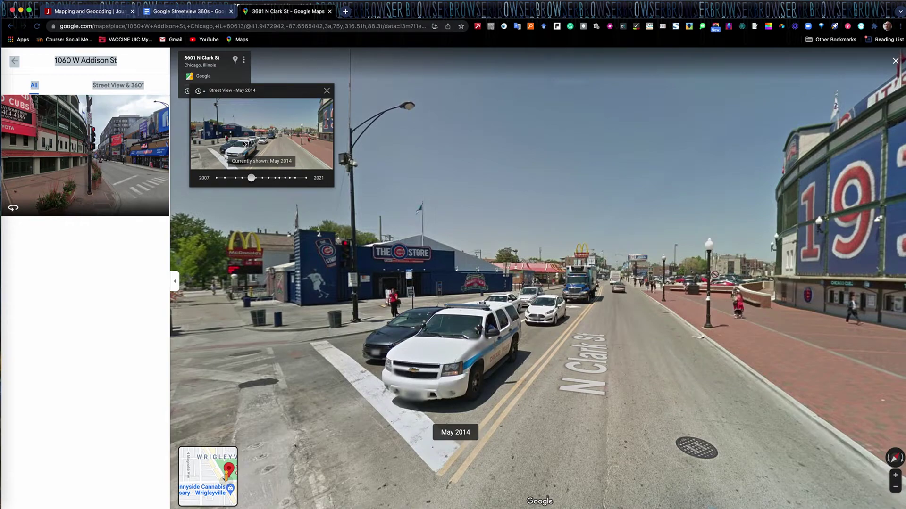
left_click(217, 179)
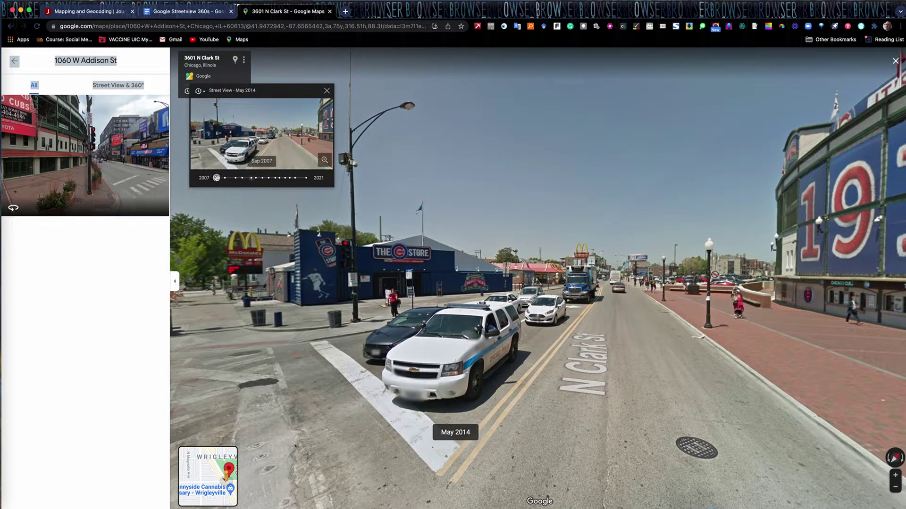
left_click(262, 138)
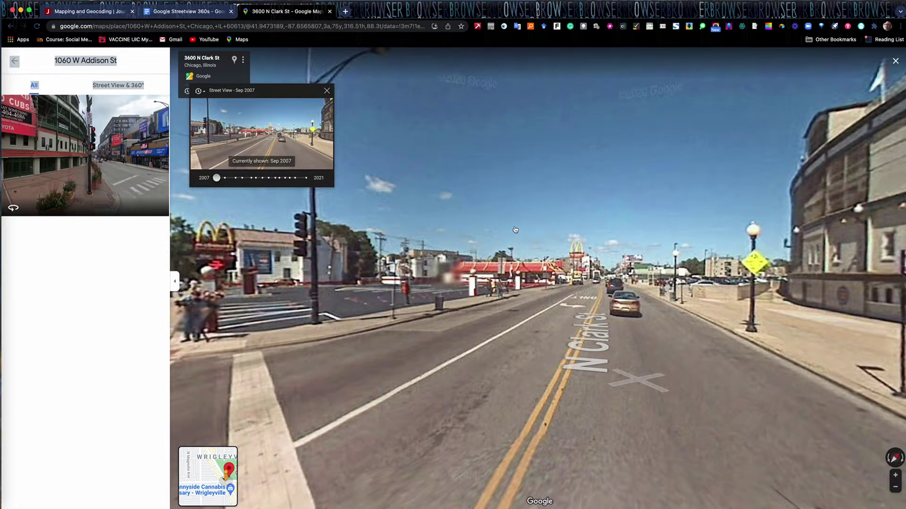
left_click_drag(692, 243, 390, 226)
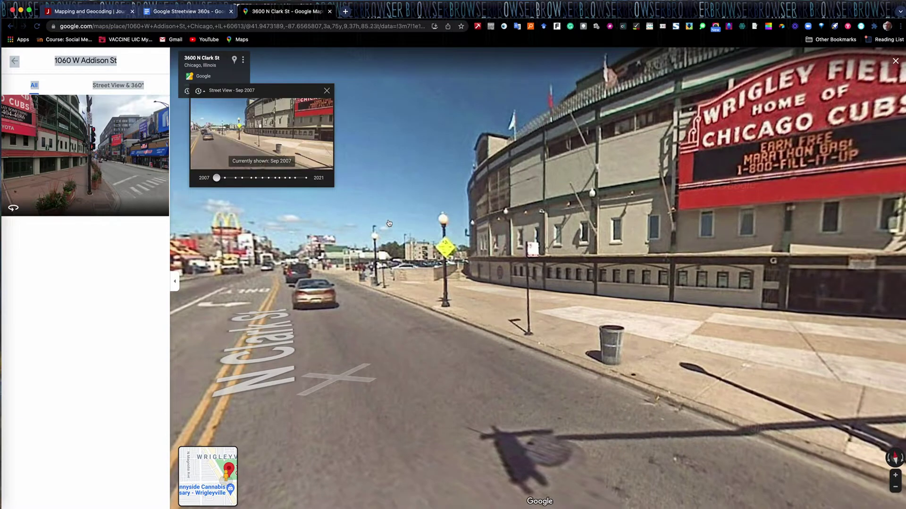
left_click(242, 60)
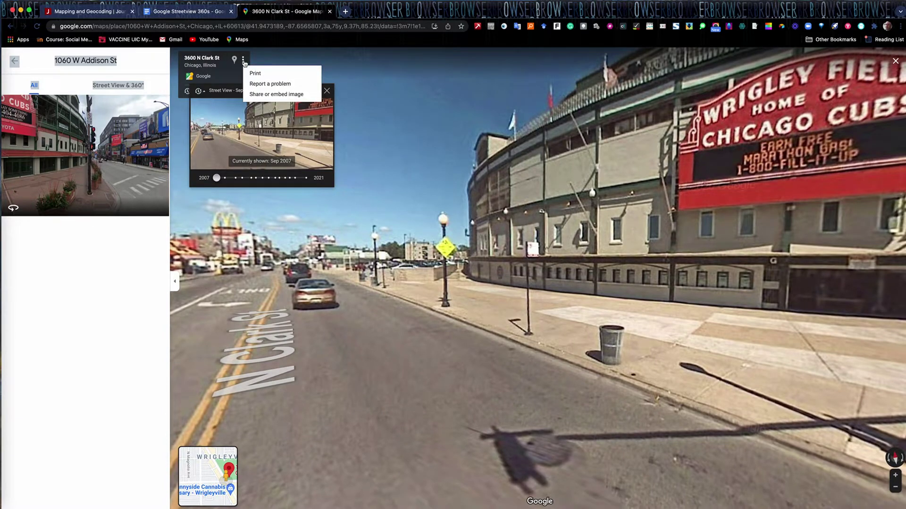
left_click(258, 98)
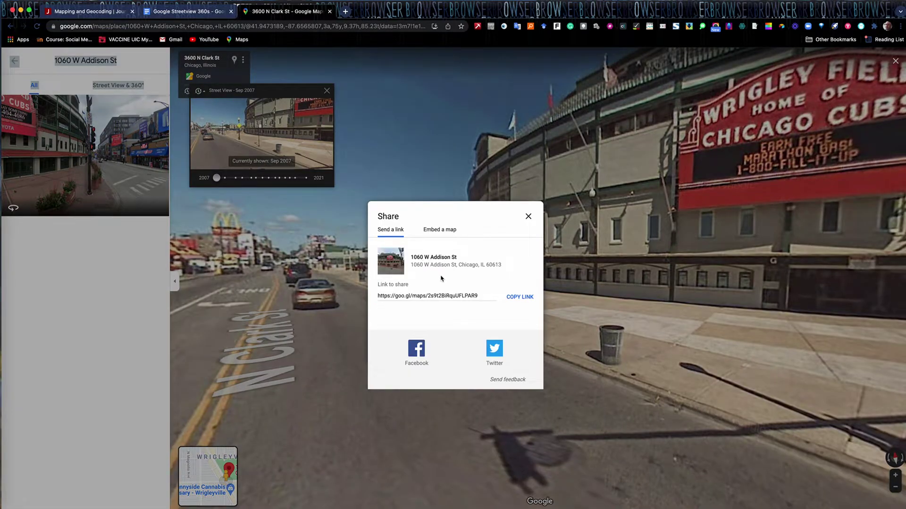
left_click(449, 233)
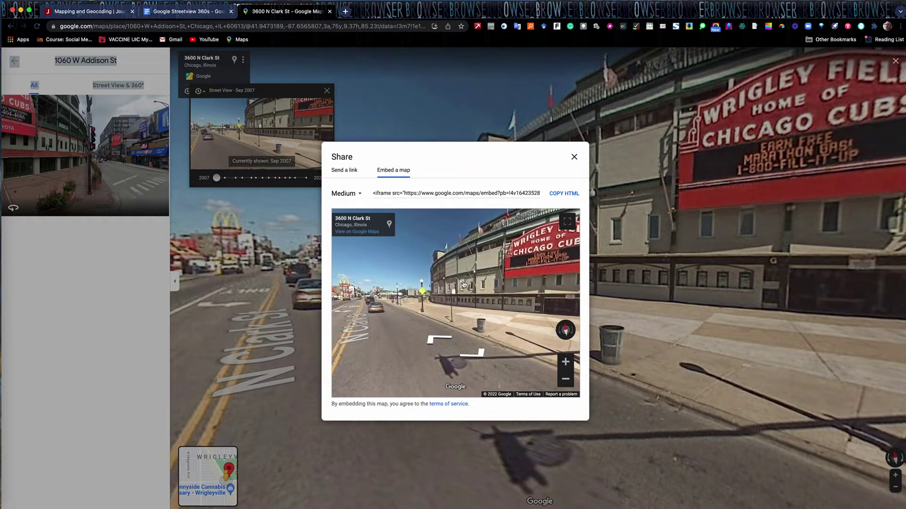
left_click_drag(362, 288, 355, 290)
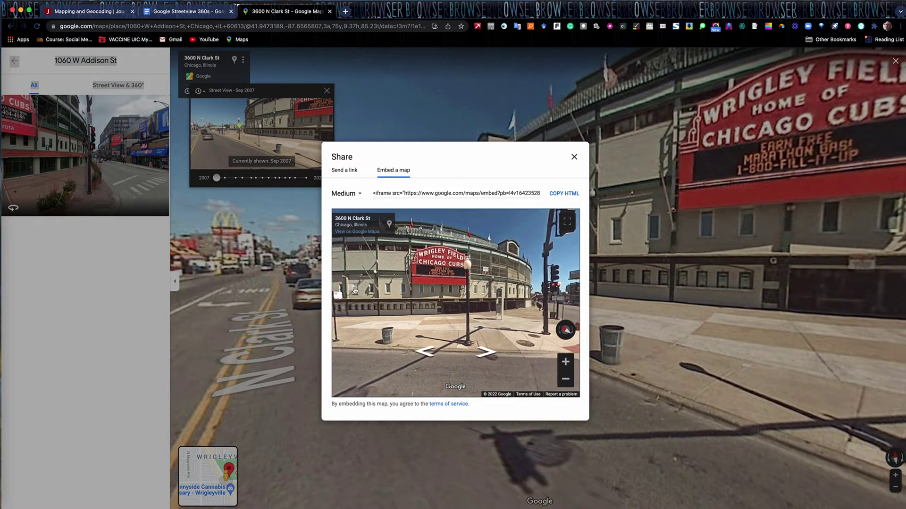
left_click(574, 158)
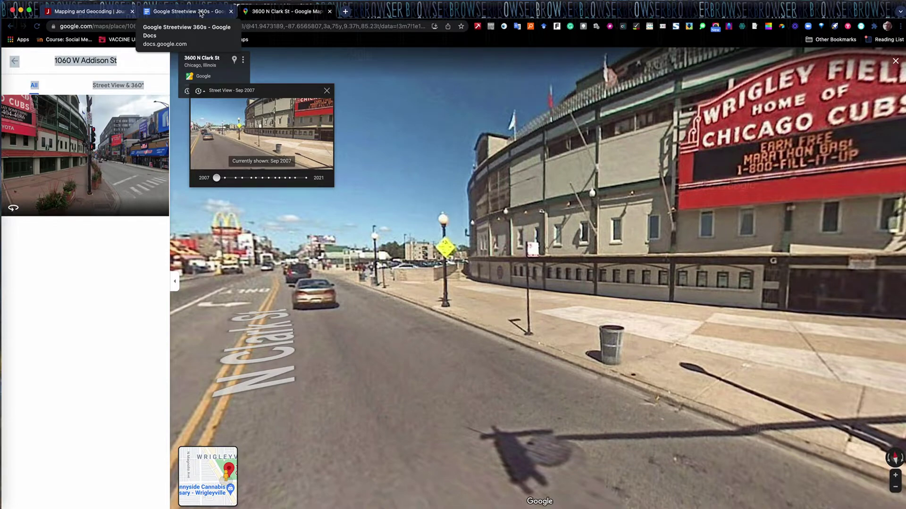
Move the imagery timeline preview to Nov 2021, then switch to the Google Streetview 360s document
left_click(201, 13)
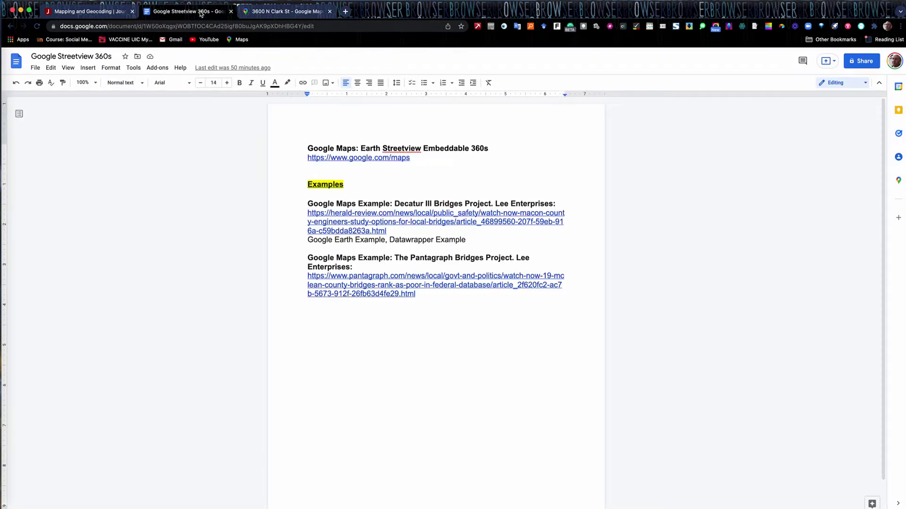
left_click(264, 12)
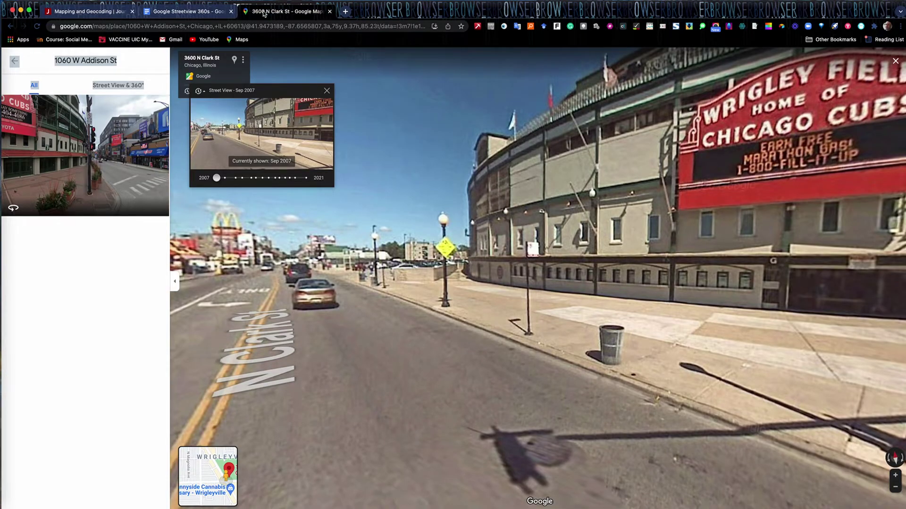
left_click_drag(217, 178, 301, 178)
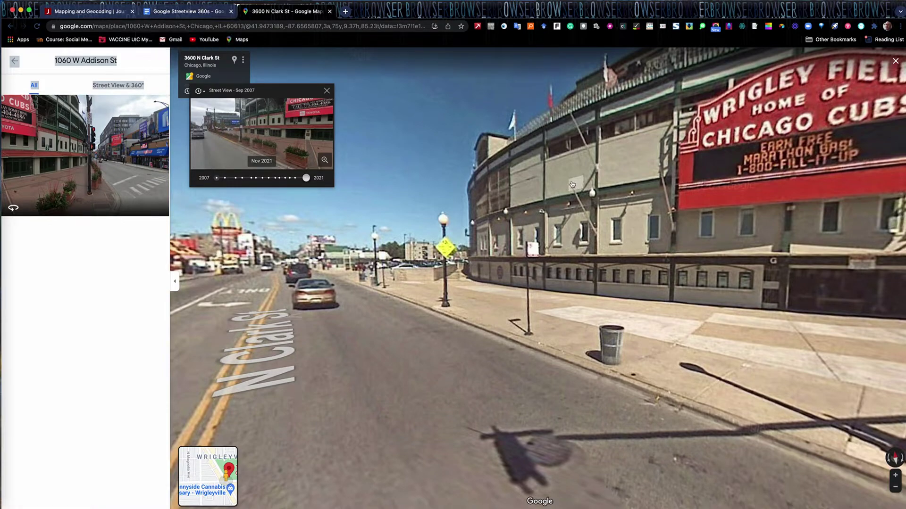
left_click(179, 13)
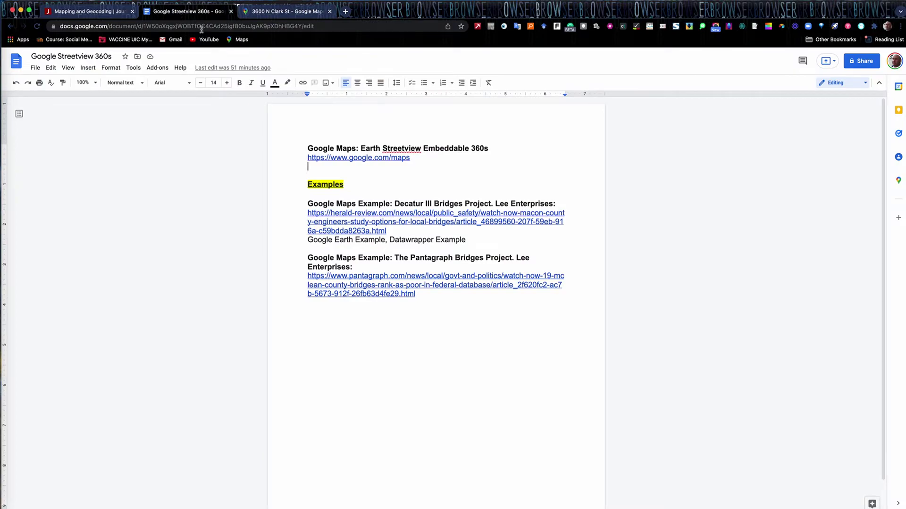
Open the herald-review.com Decatur bridges article linked in the notes in a new tab
left_click(396, 214)
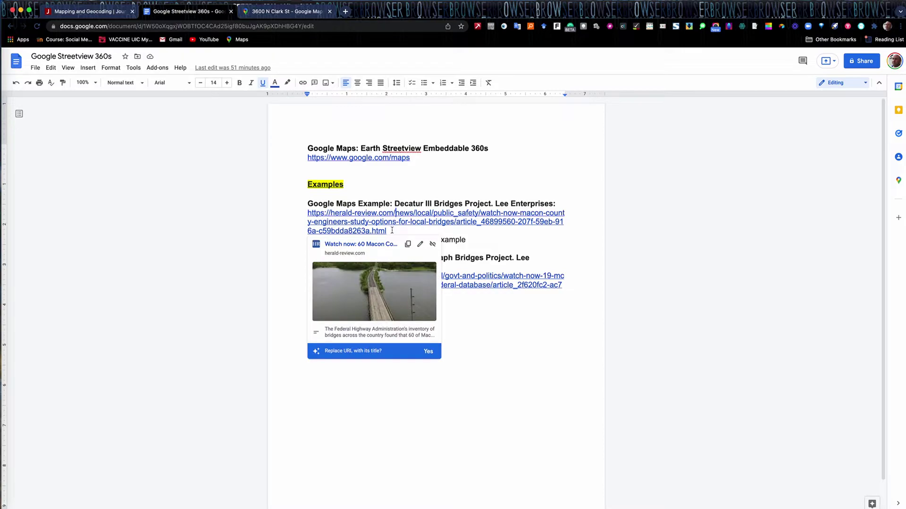
left_click(377, 245)
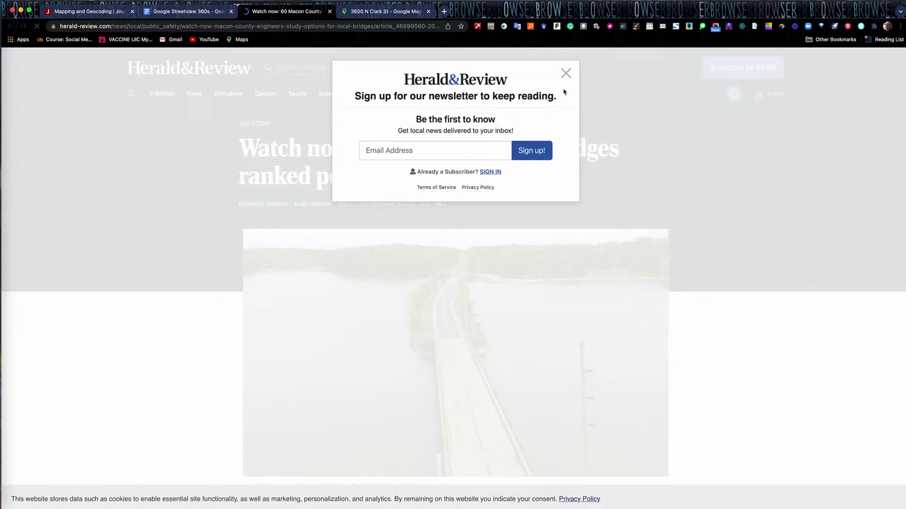
Dismiss the newsletter prompt, scroll down the article and rotate the embedded Reas Bridge Street View
left_click(565, 60)
scroll(519, 265, "down", 10)
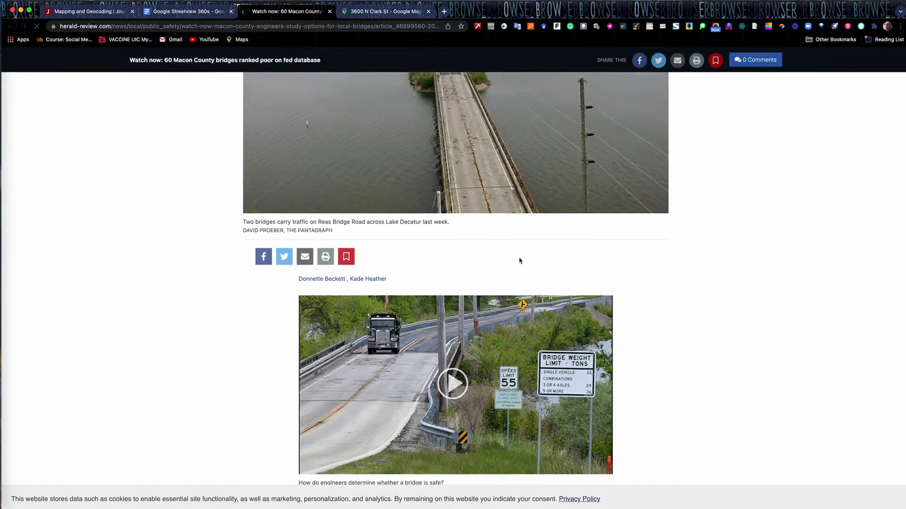
scroll(518, 266, "down", 9)
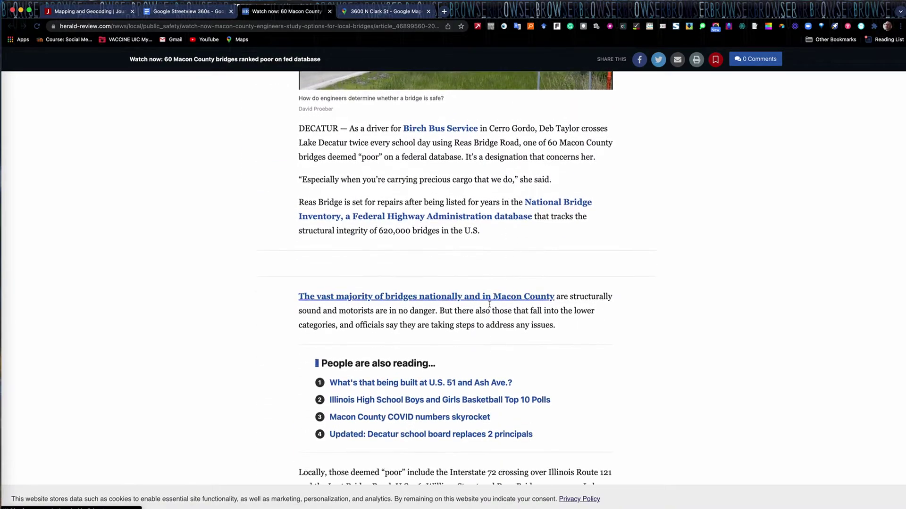
scroll(490, 307, "down", 18)
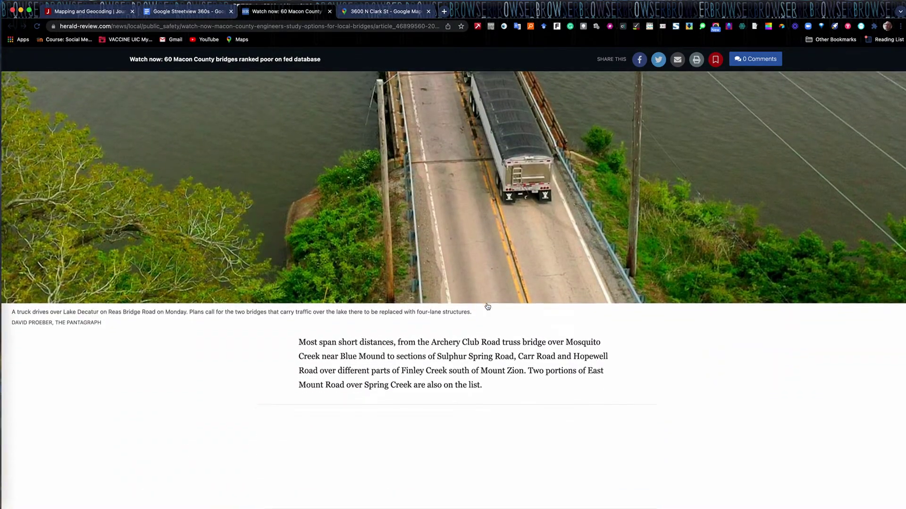
scroll(486, 304, "down", 10)
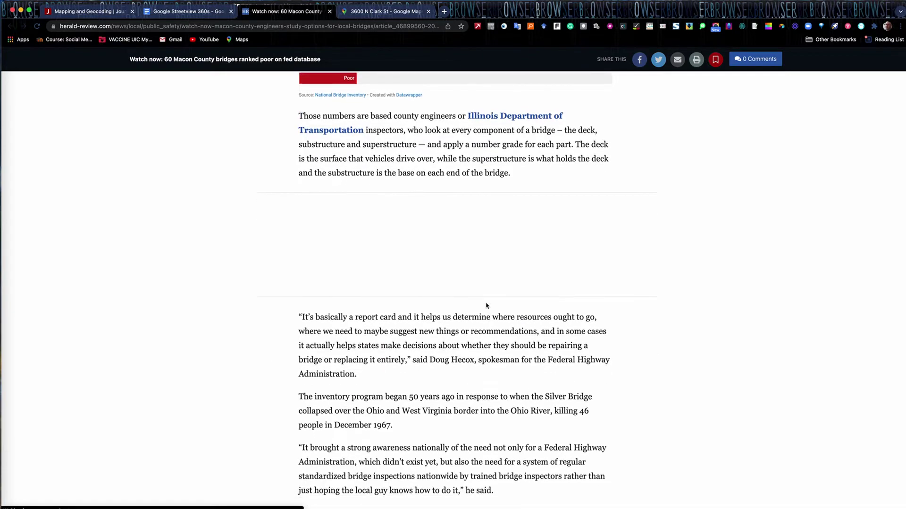
scroll(486, 307, "down", 6)
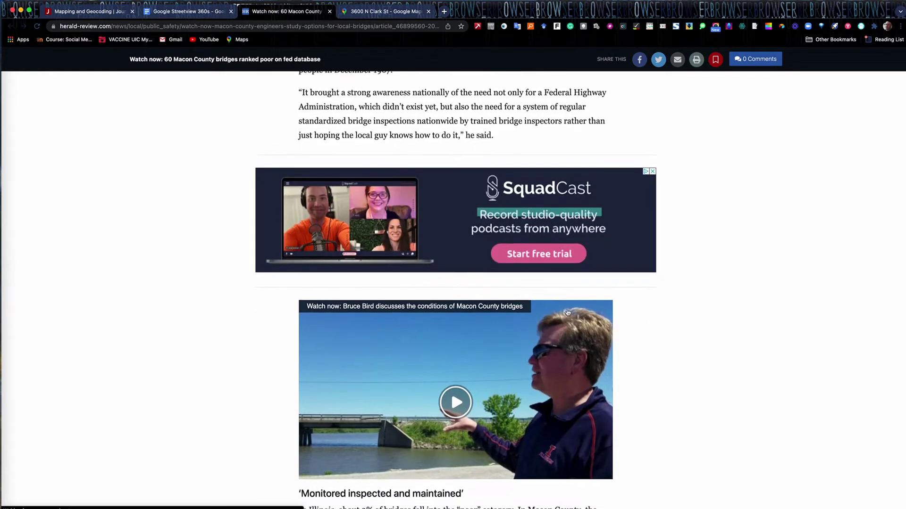
scroll(681, 327, "down", 6)
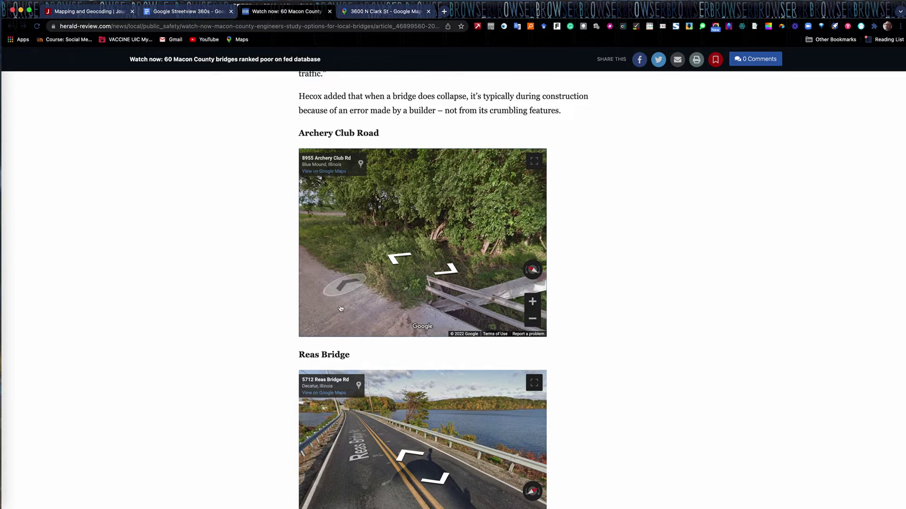
scroll(223, 377, "down", 4)
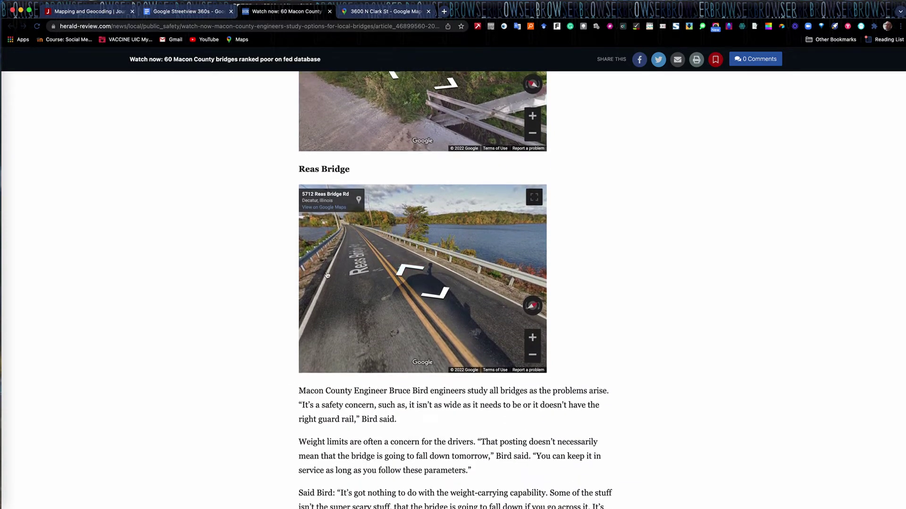
left_click_drag(377, 270, 345, 265)
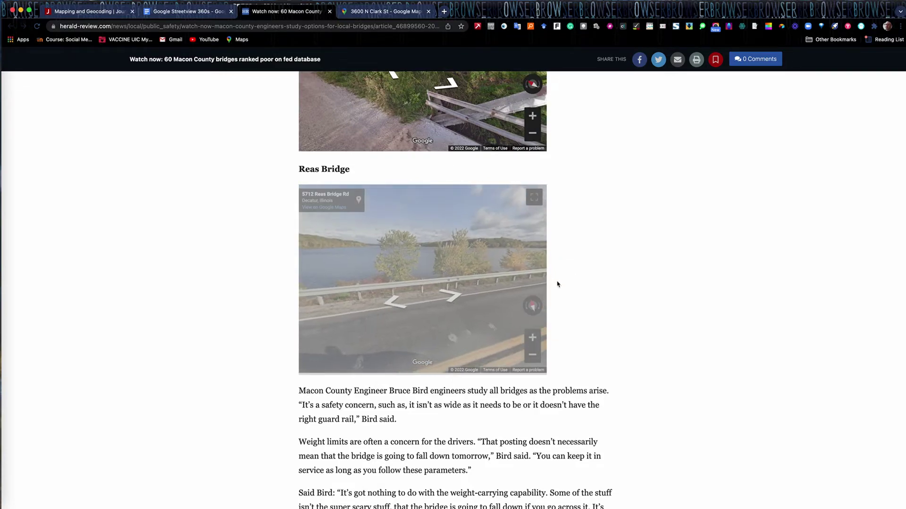
Close the bridges article and return to the Journalist's Toolbox home page
scroll(611, 310, "up", 6)
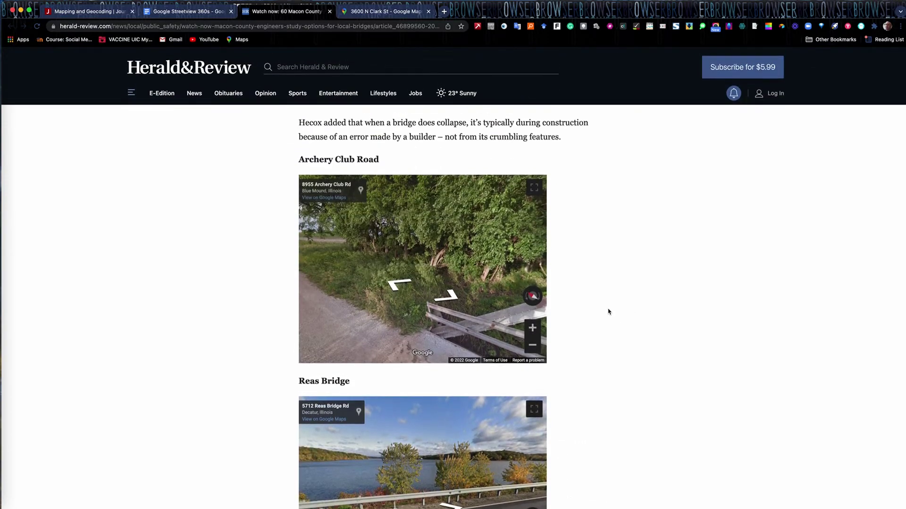
scroll(607, 312, "up", 12)
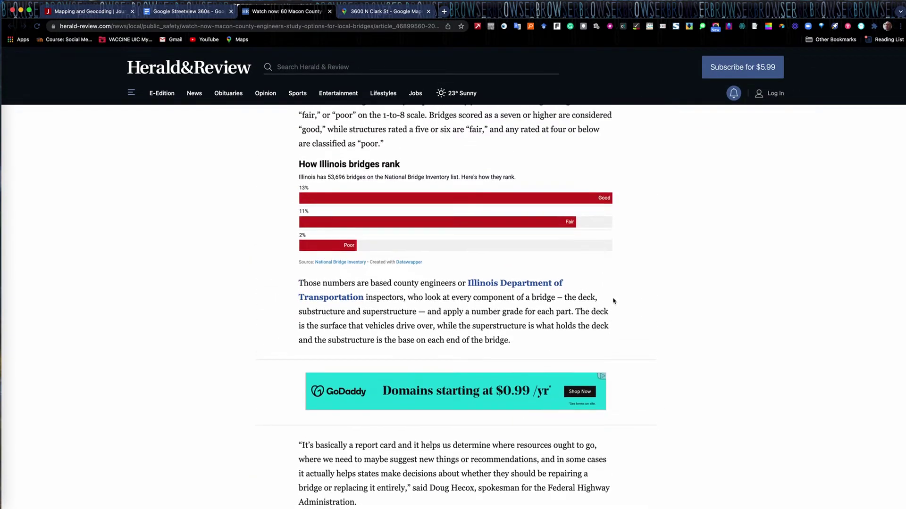
scroll(651, 282, "up", 15)
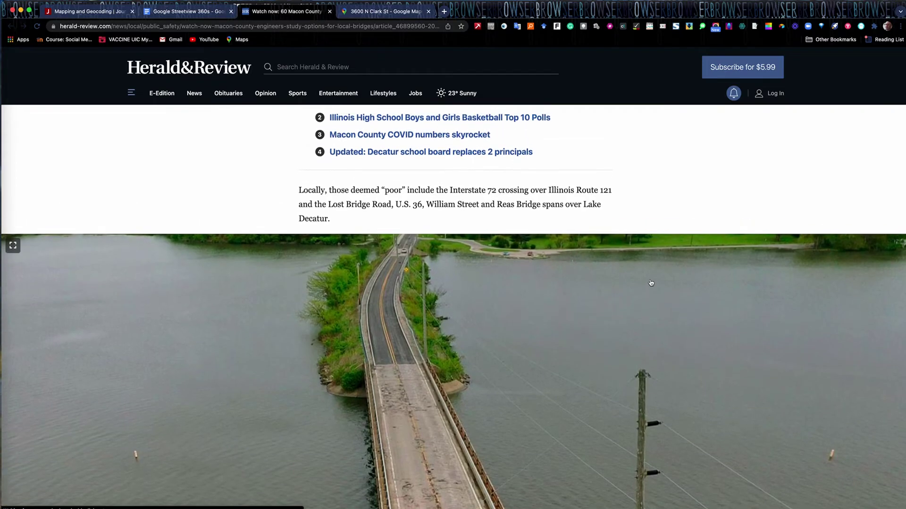
scroll(650, 283, "down", 15)
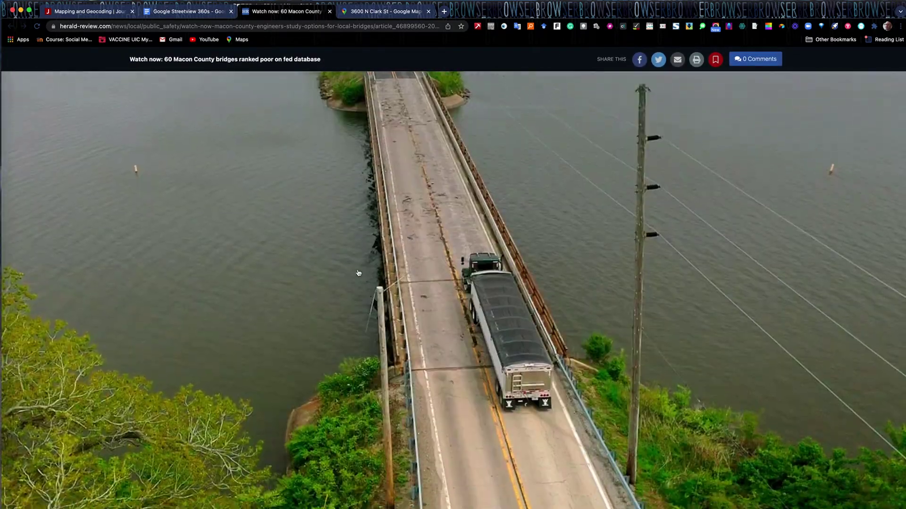
scroll(438, 286, "up", 15)
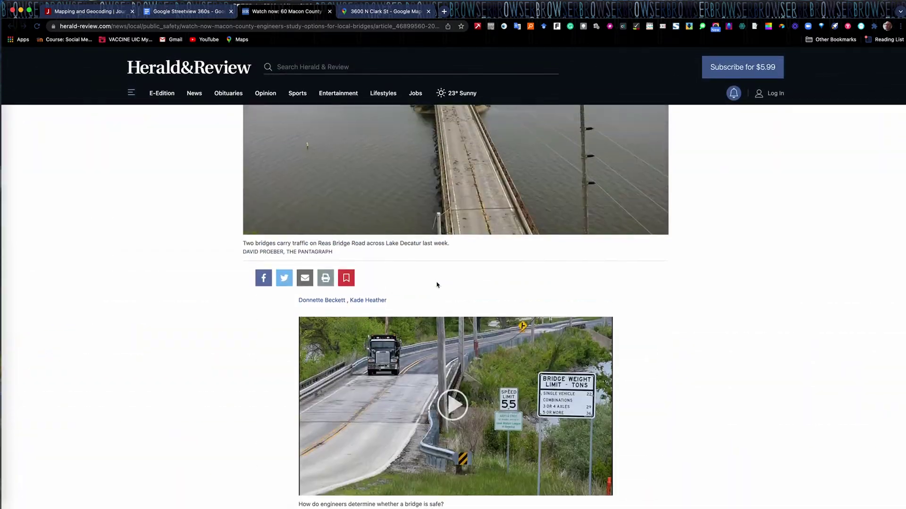
scroll(437, 285, "up", 3)
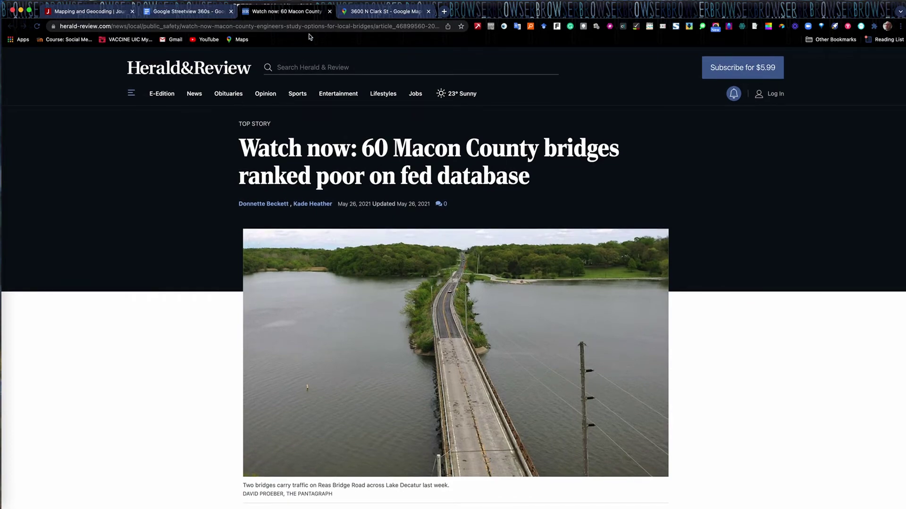
left_click(329, 11)
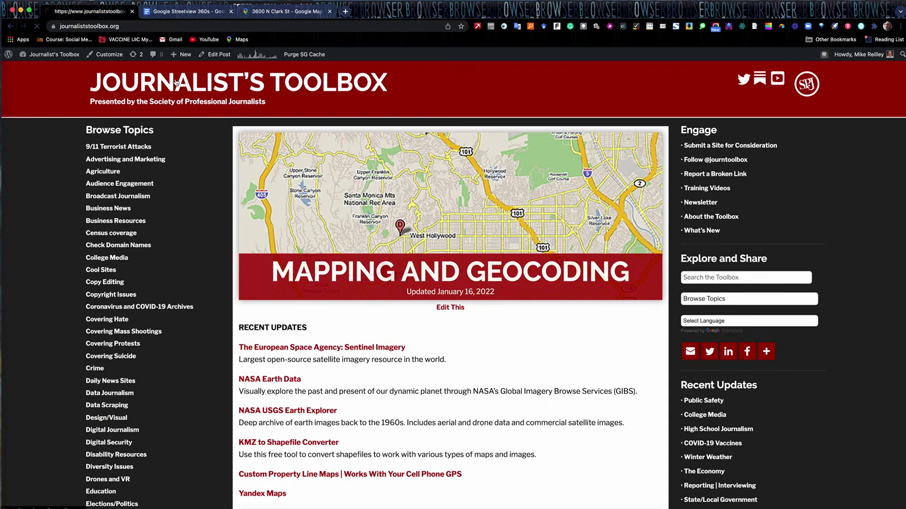
left_click(175, 83)
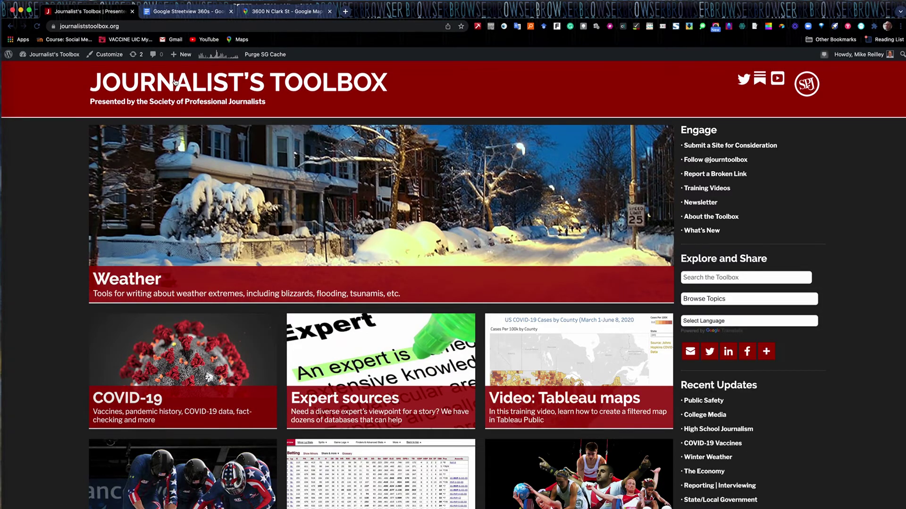